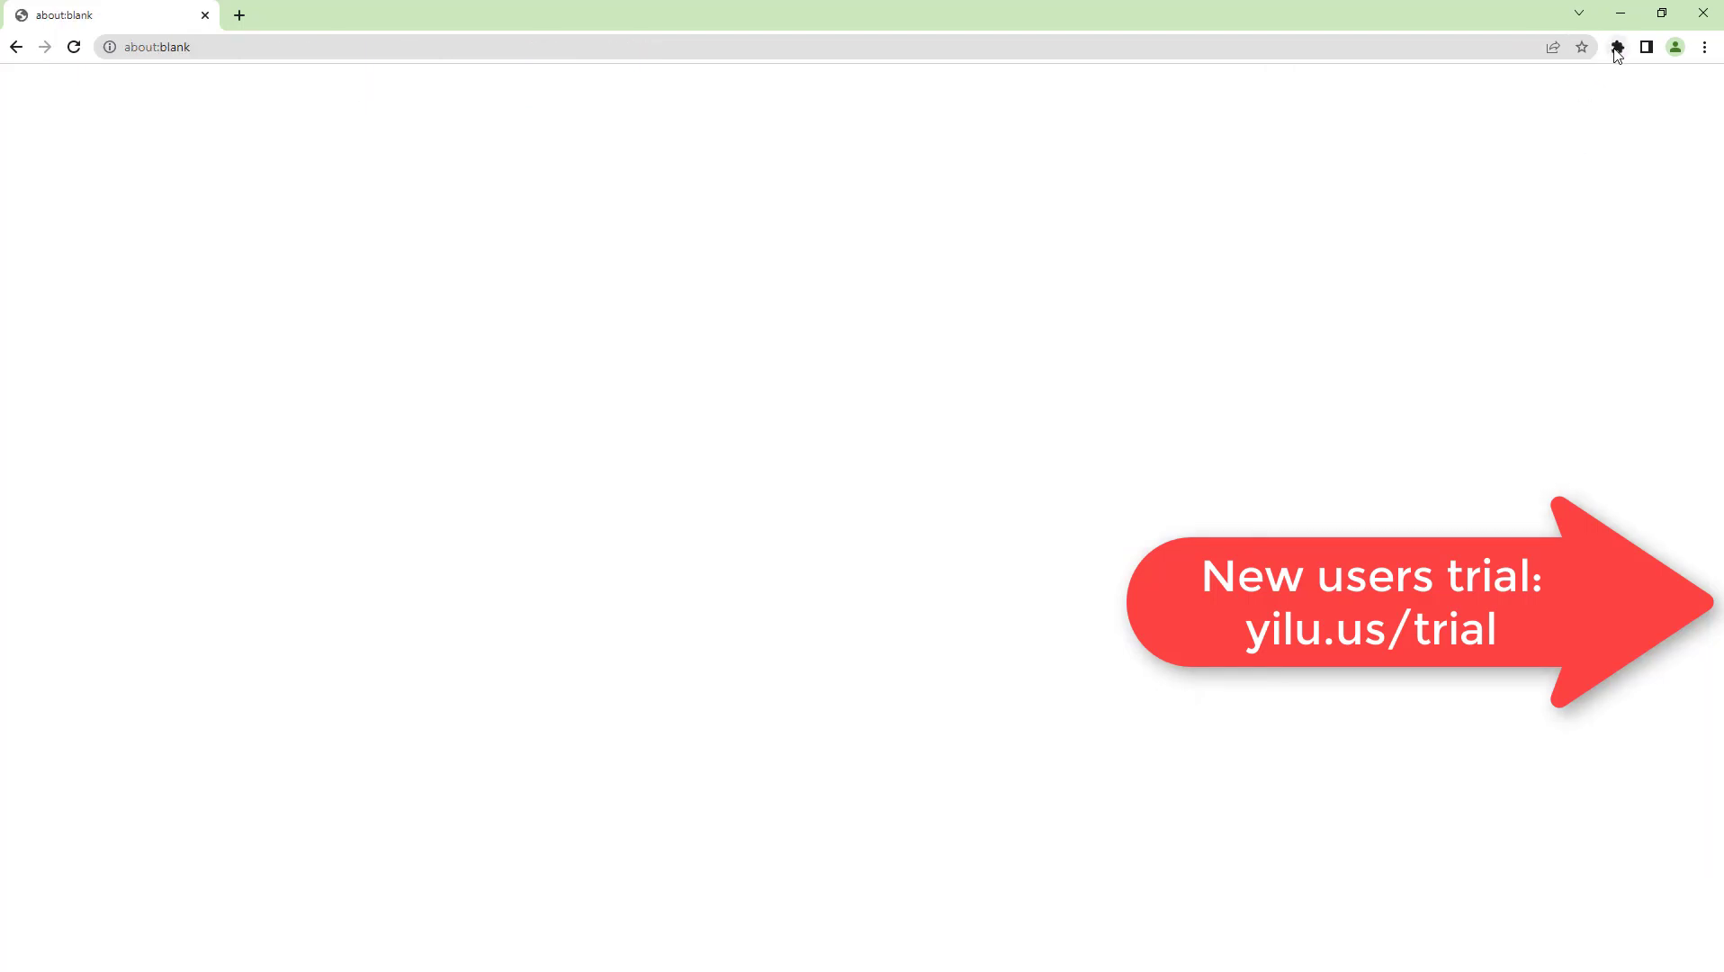
# Pin BP Proxy Switcher to the Chrome toolbar and open its proxy popup
pyautogui.click(1618, 47)
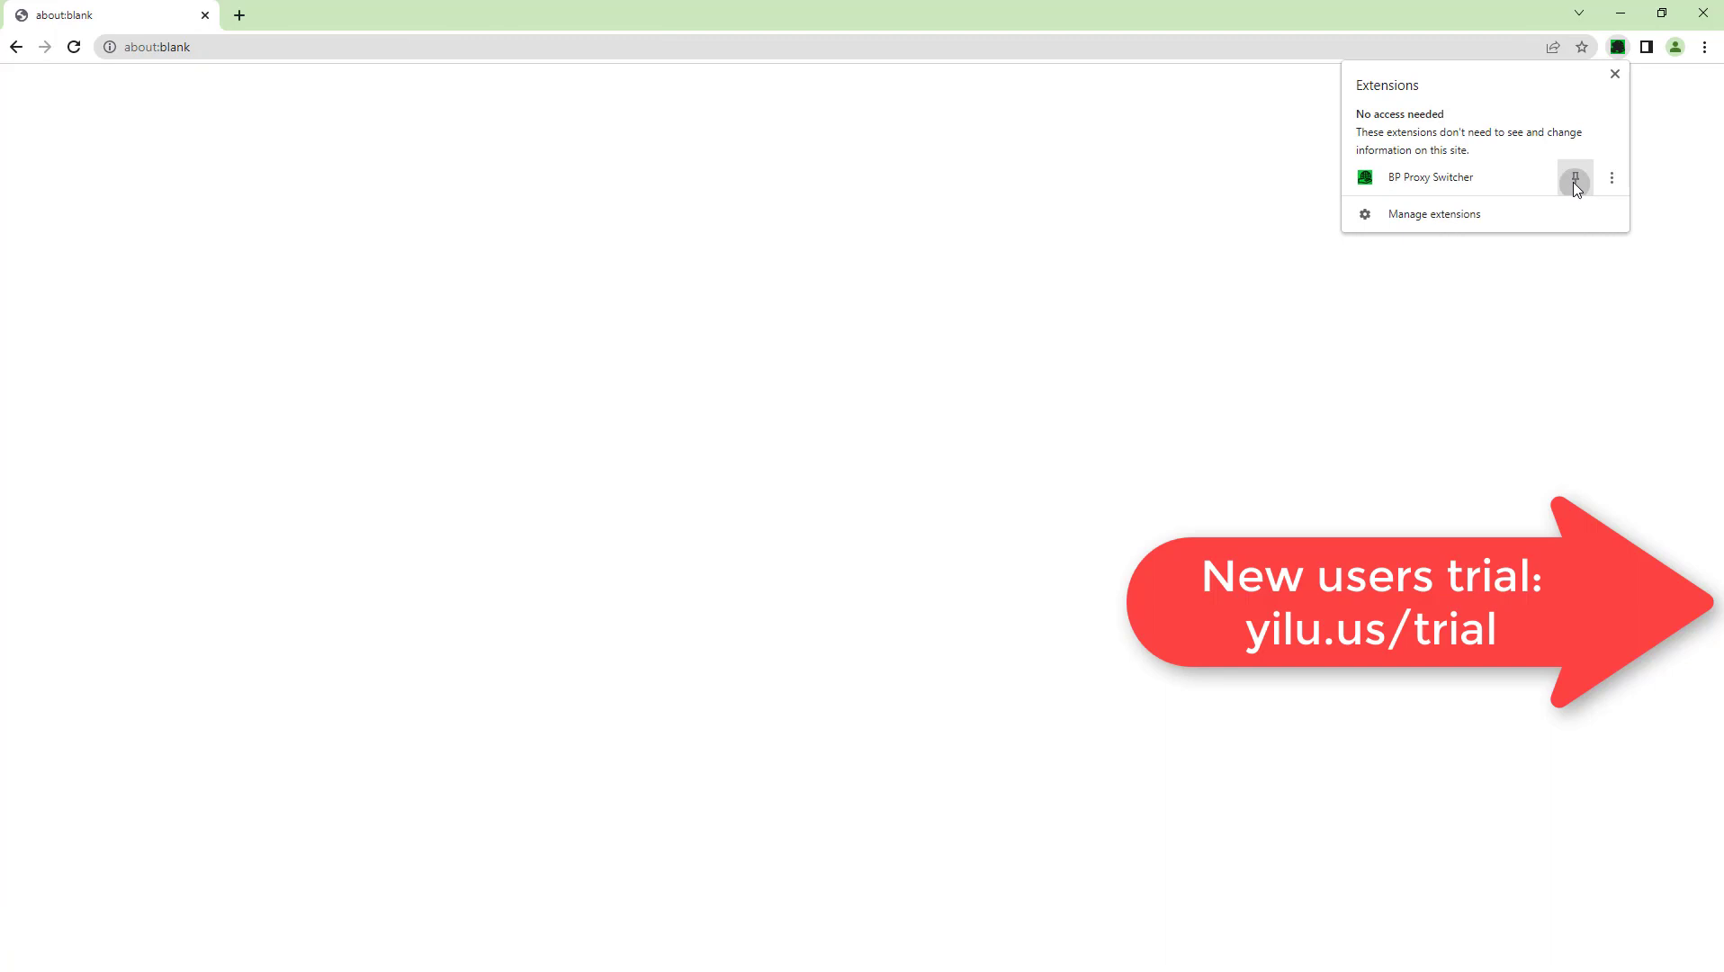
pyautogui.click(1575, 177)
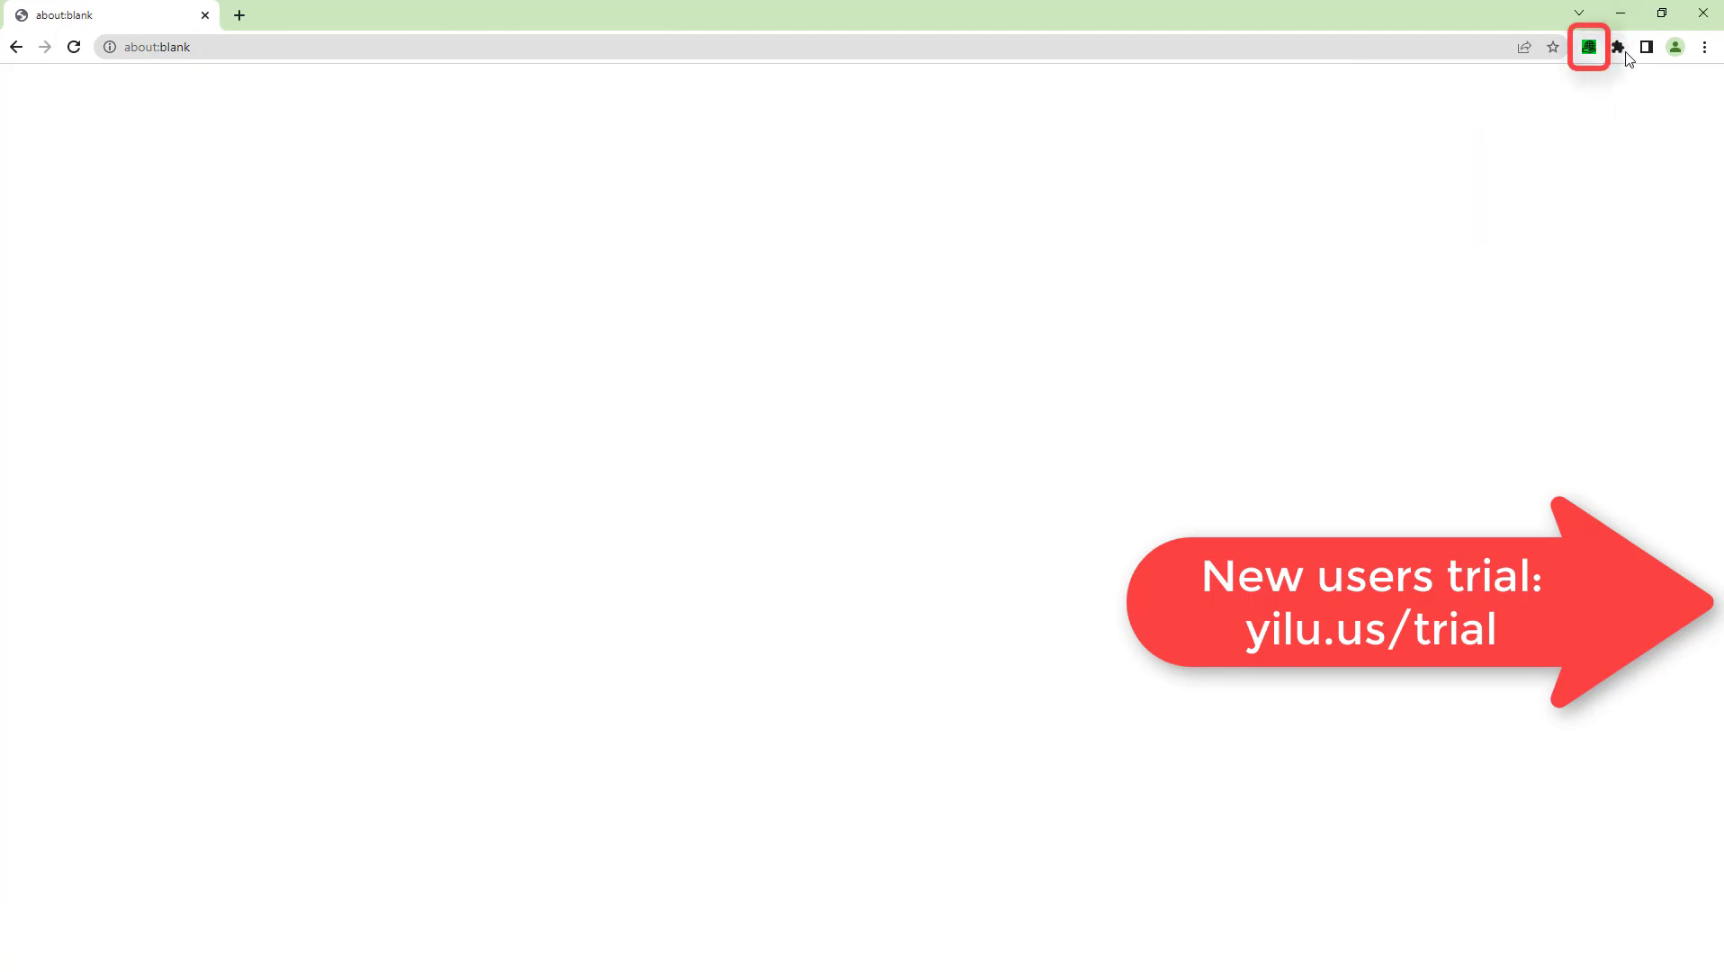
pyautogui.click(1589, 47)
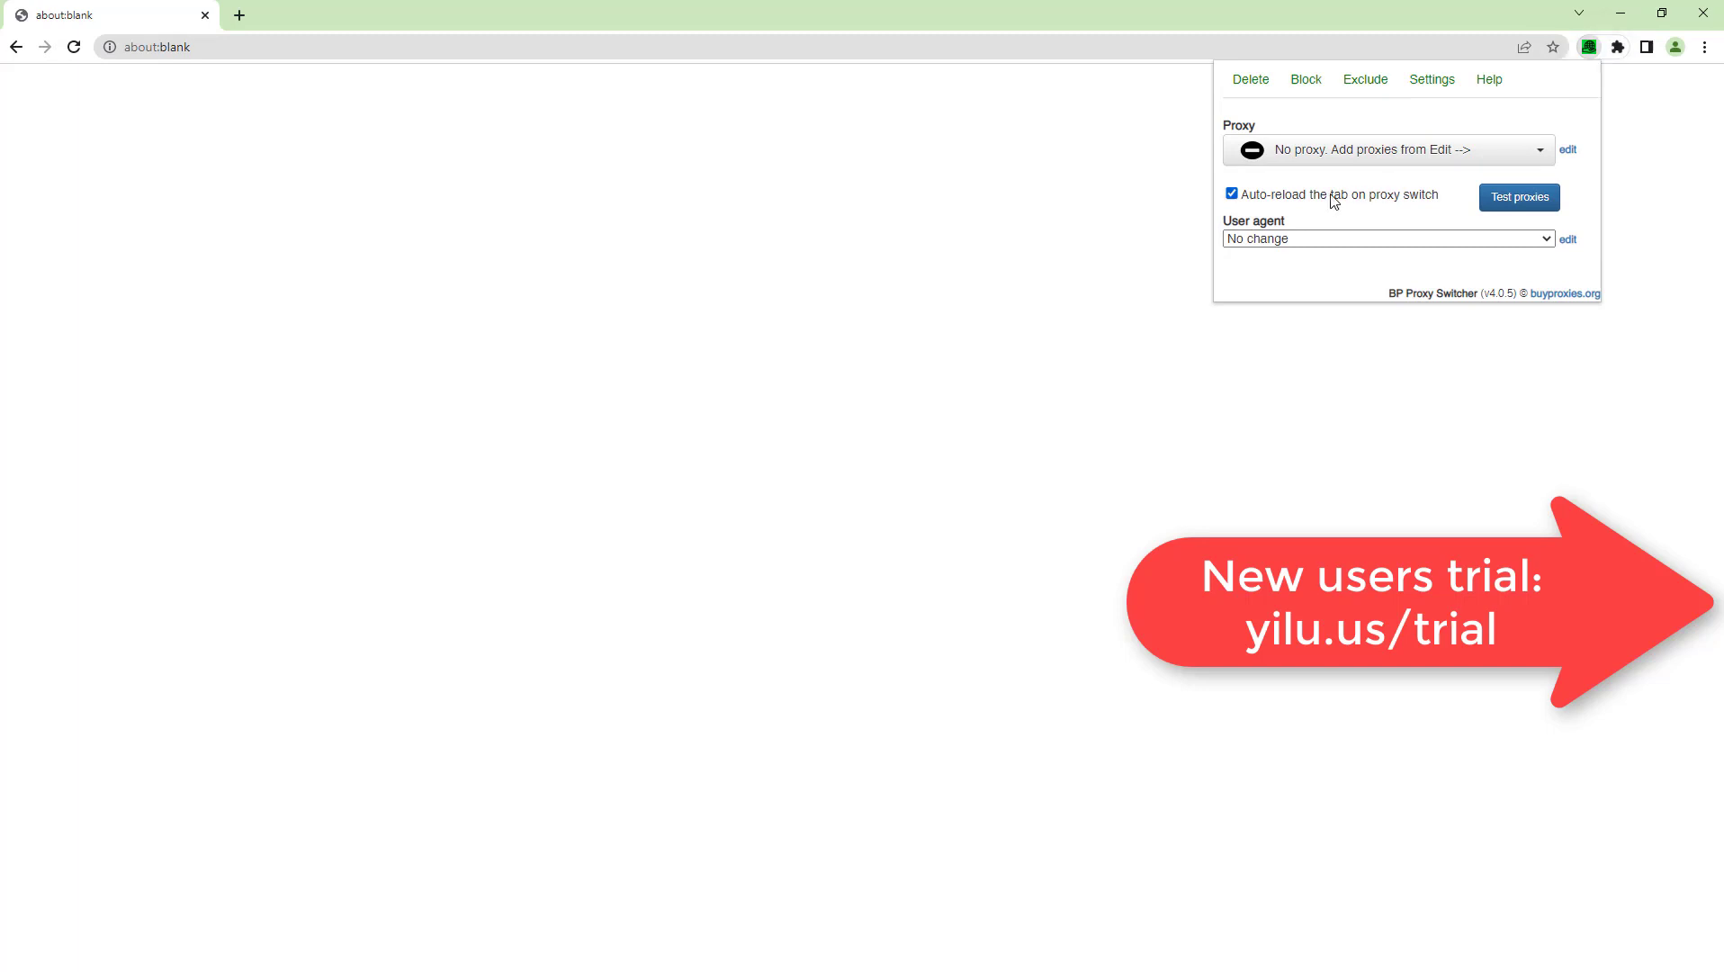
# Open the manual proxy editor, trying SOCKS5 but leaving the proxy type as HTTP(S)
pyautogui.click(1566, 155)
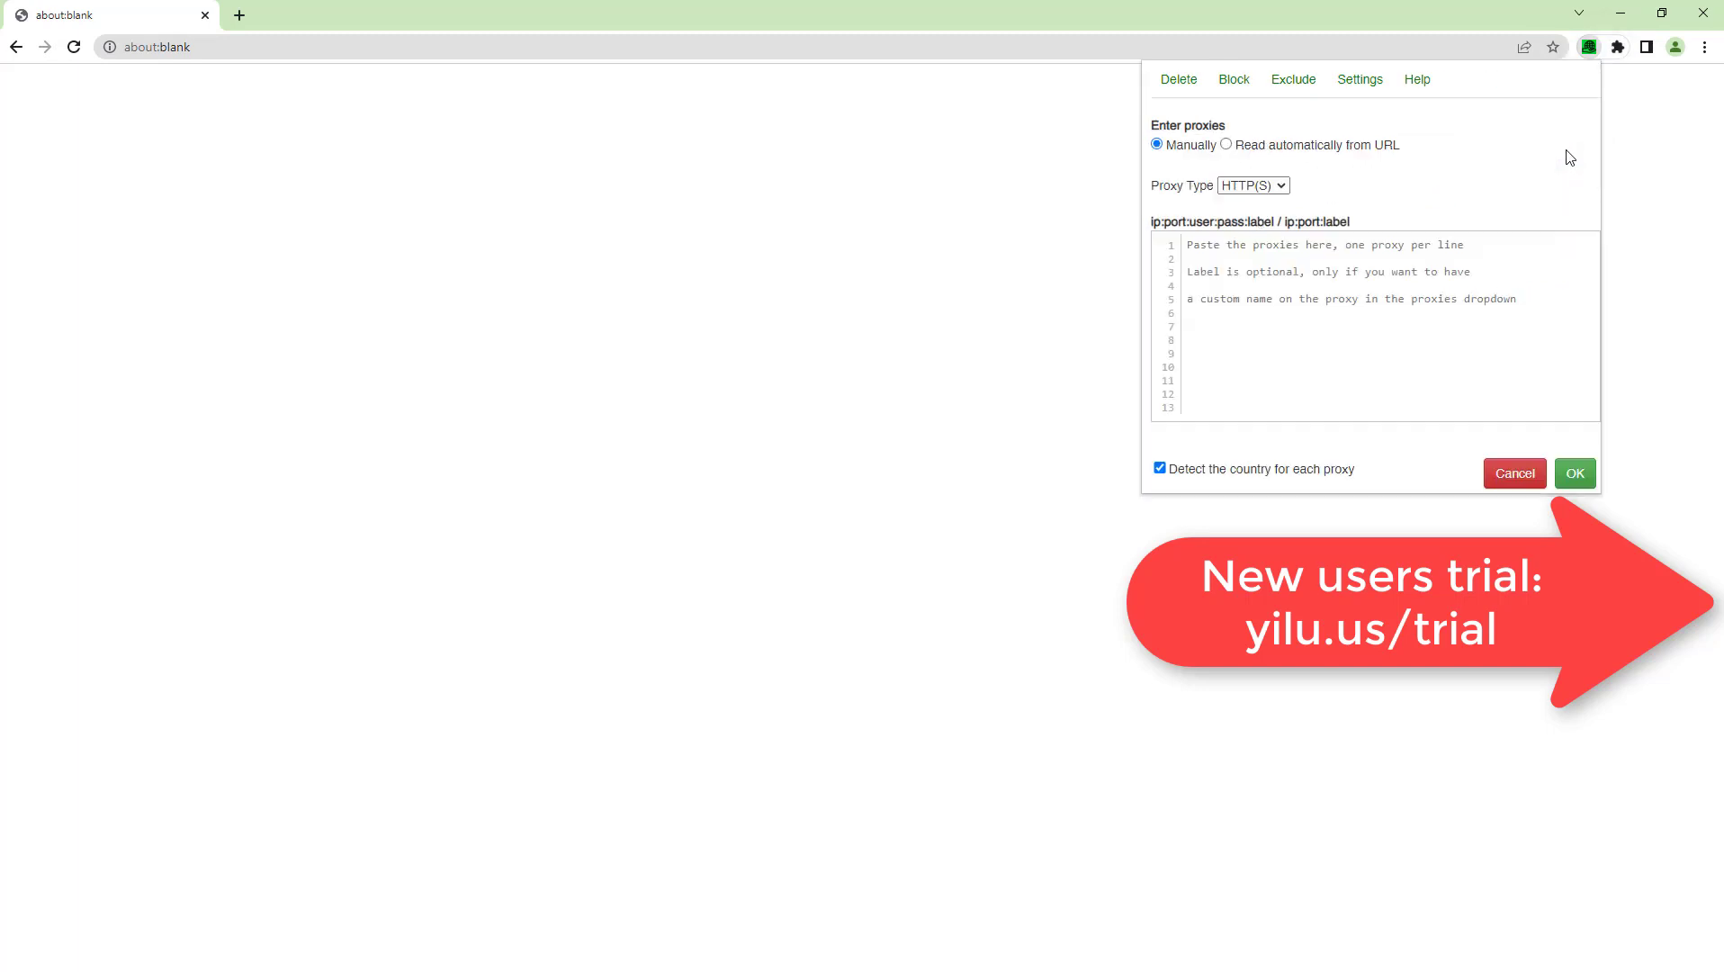
pyautogui.click(1253, 187)
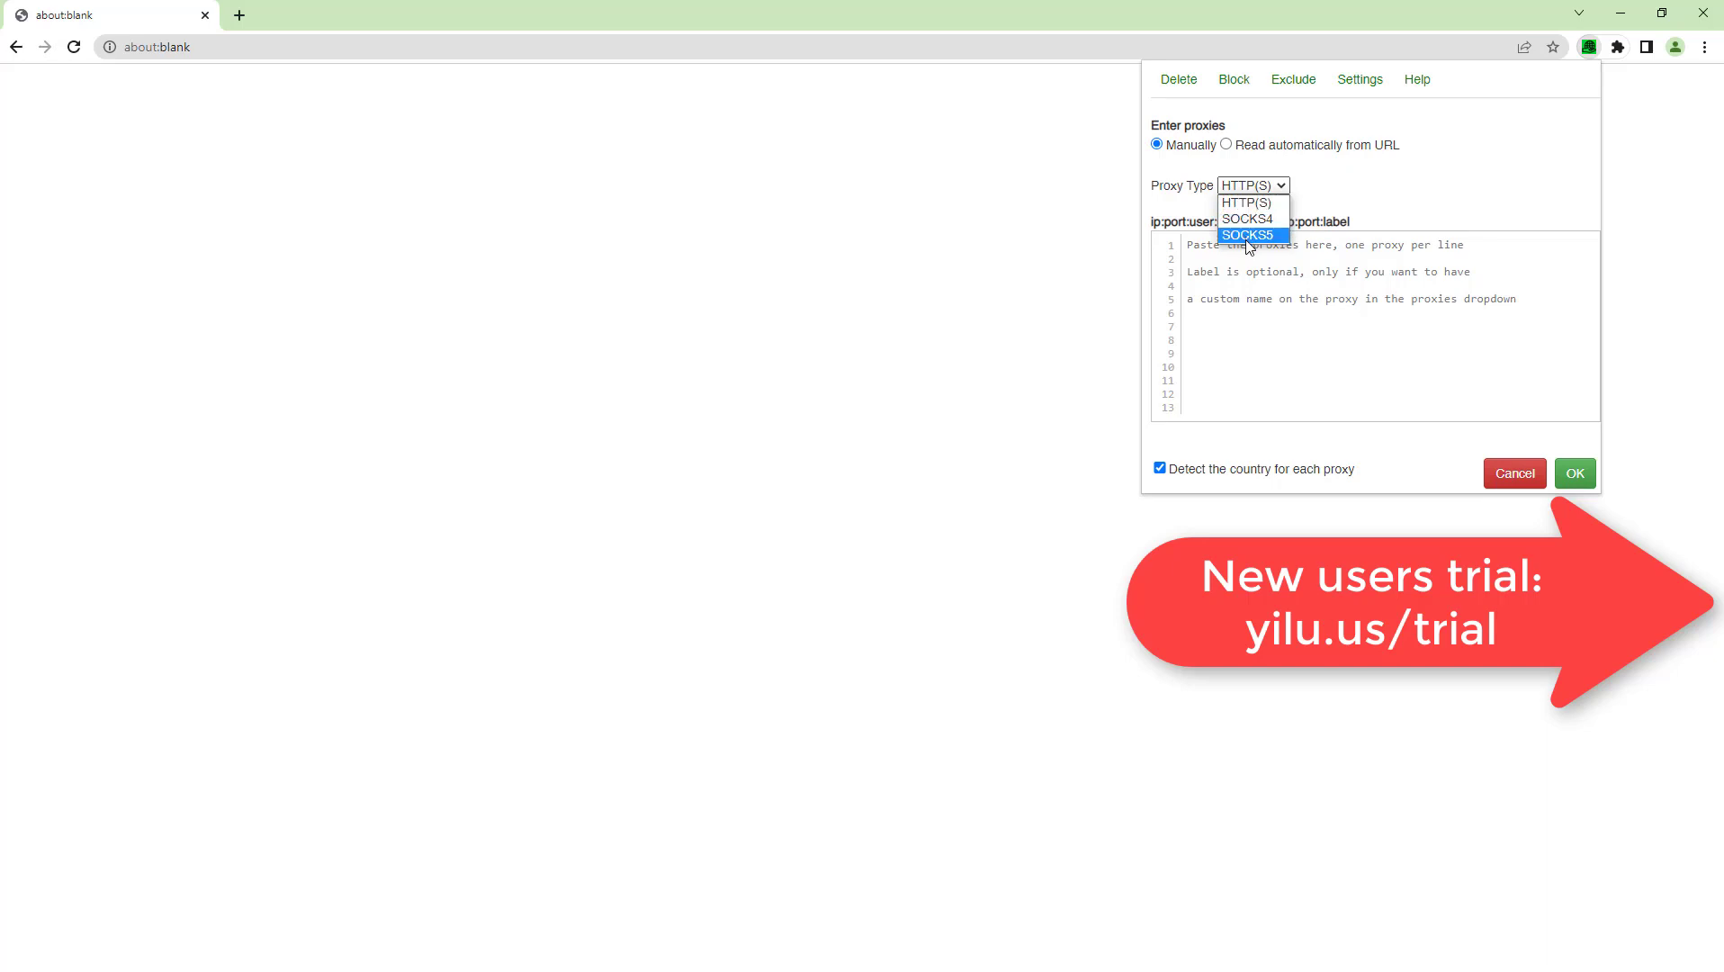
pyautogui.click(1247, 236)
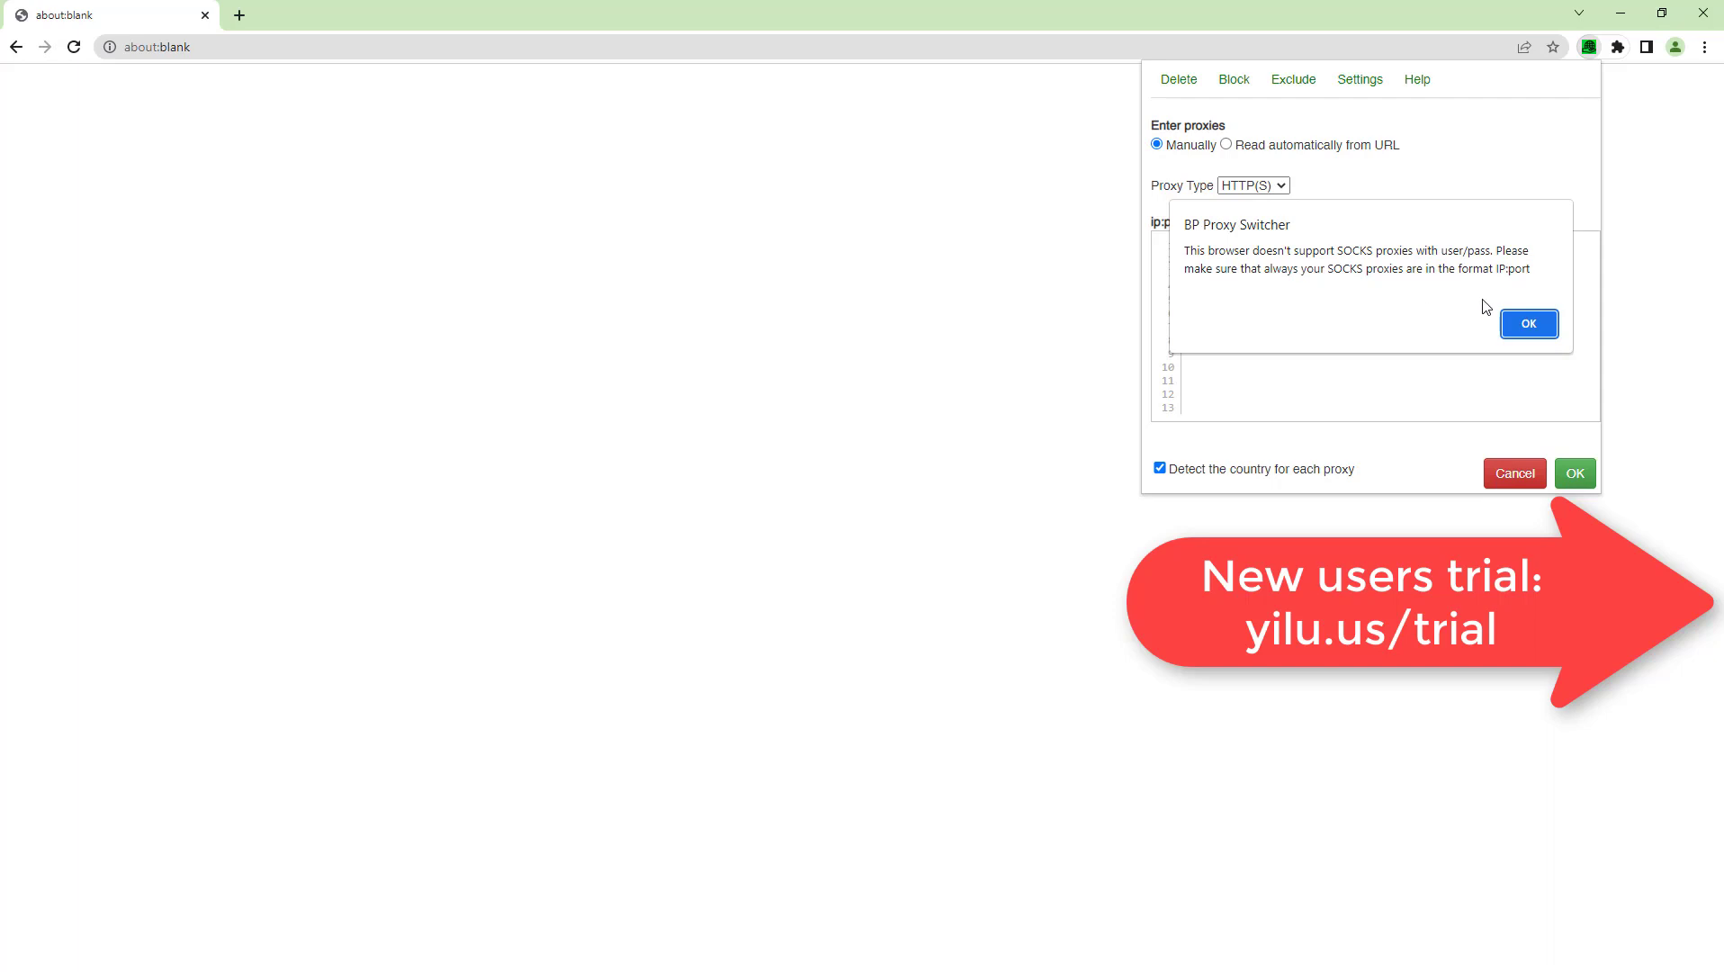
pyautogui.click(1529, 323)
pyautogui.click(1242, 187)
pyautogui.click(1245, 202)
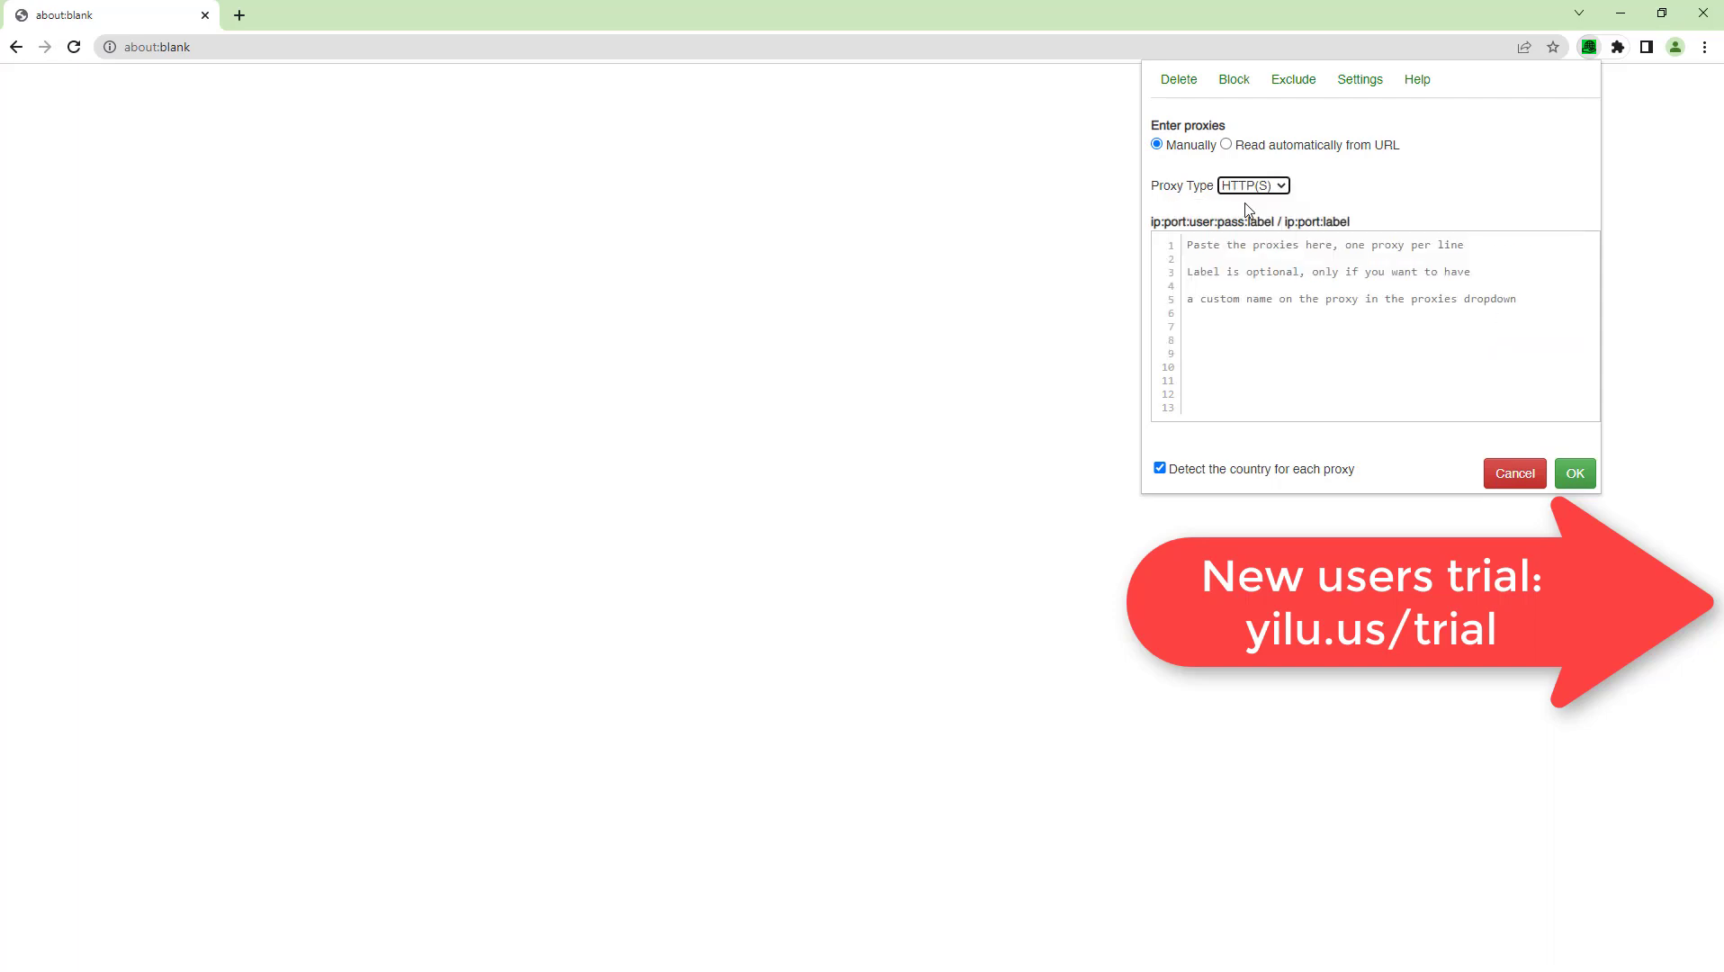
pyautogui.click(1246, 184)
pyautogui.click(1250, 205)
pyautogui.click(1229, 290)
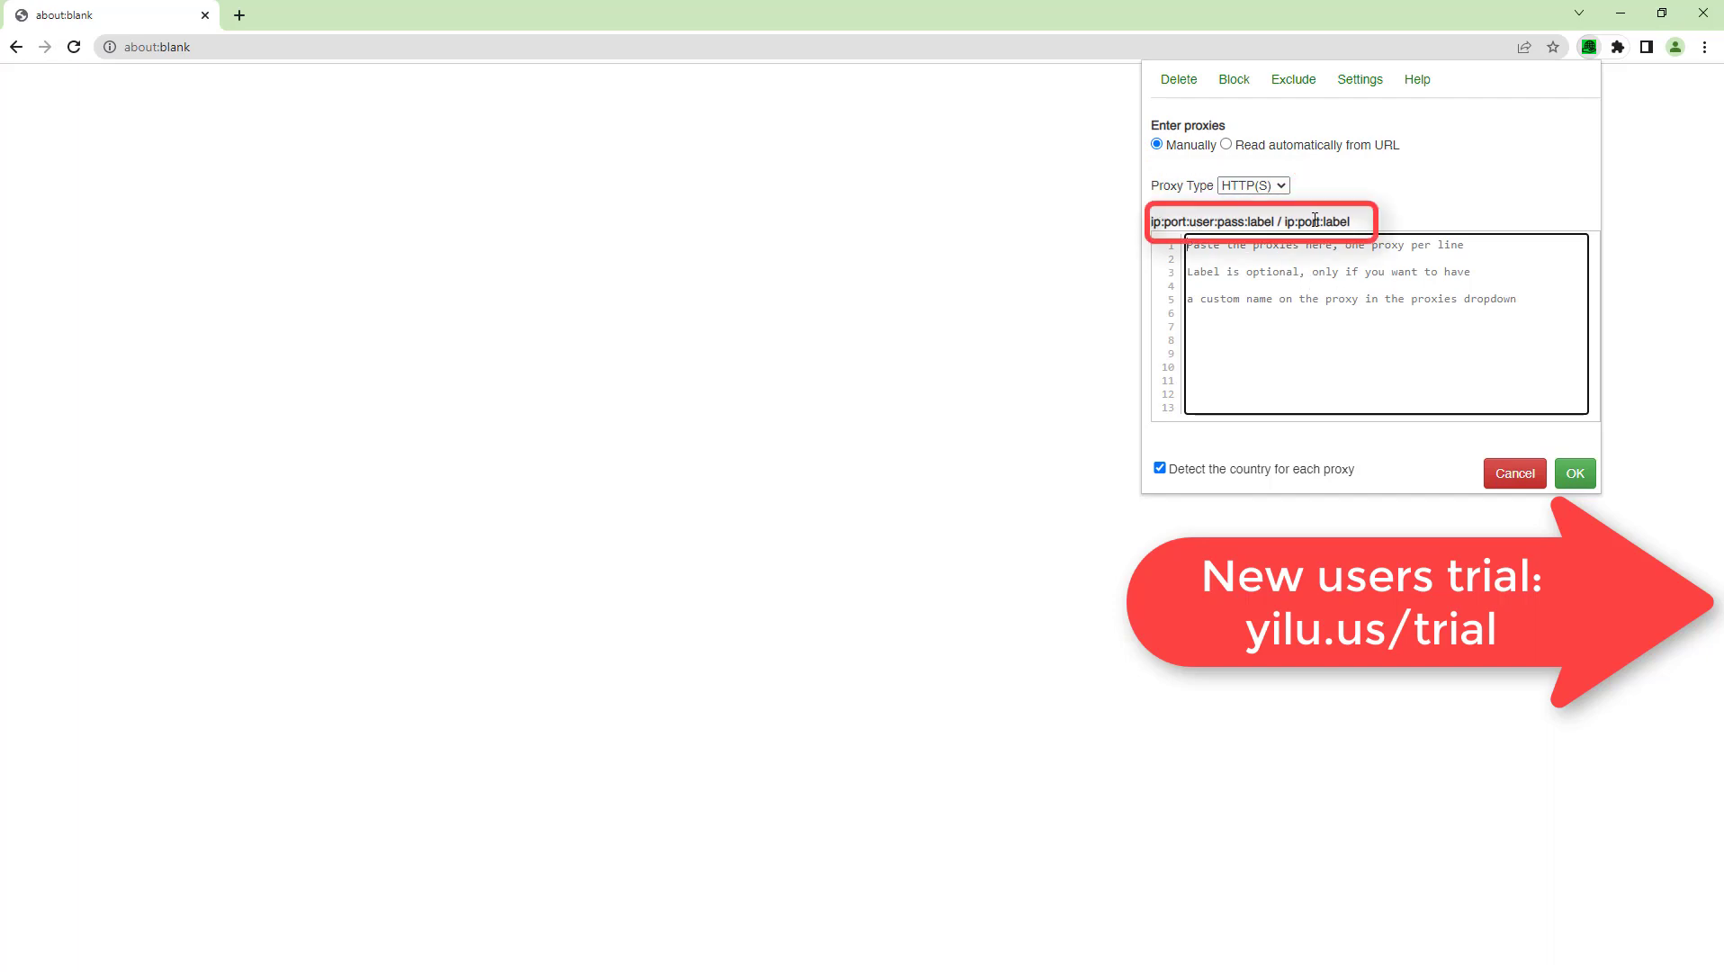
# Enter 127.0.0.1:5500:port5500 and duplicate it onto lines 2 to 4
pyautogui.moveTo(1354, 222); pyautogui.dragTo(1198, 257)
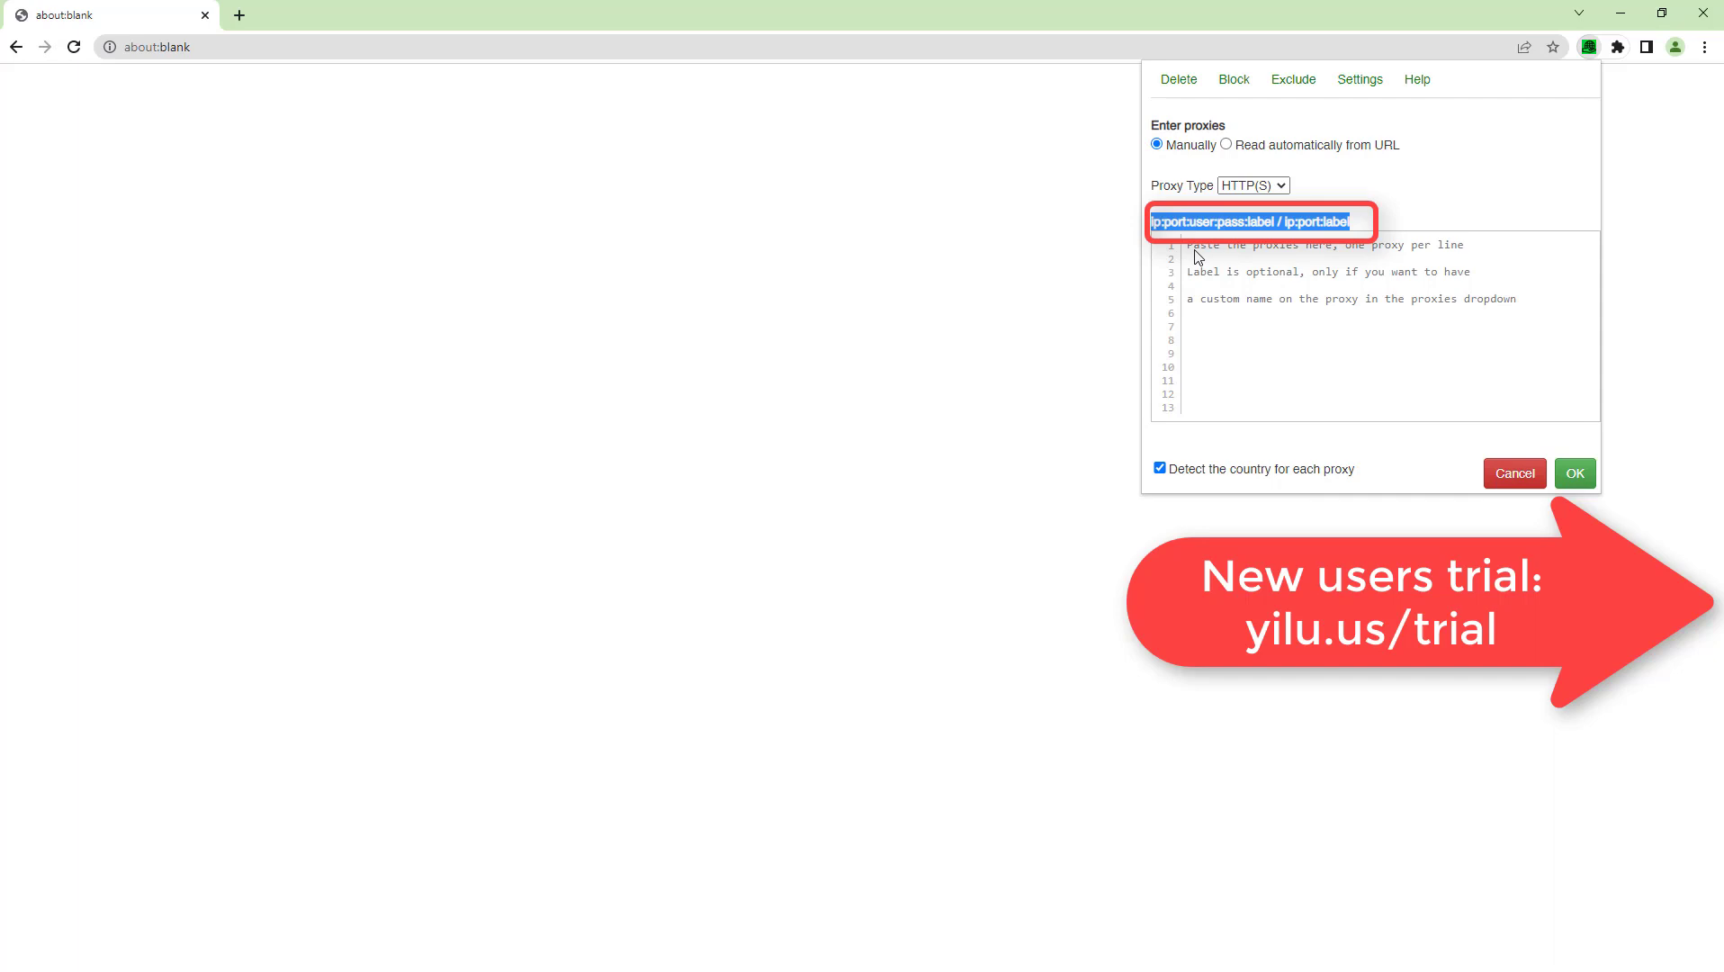
pyautogui.click(1203, 221)
pyautogui.write('1')
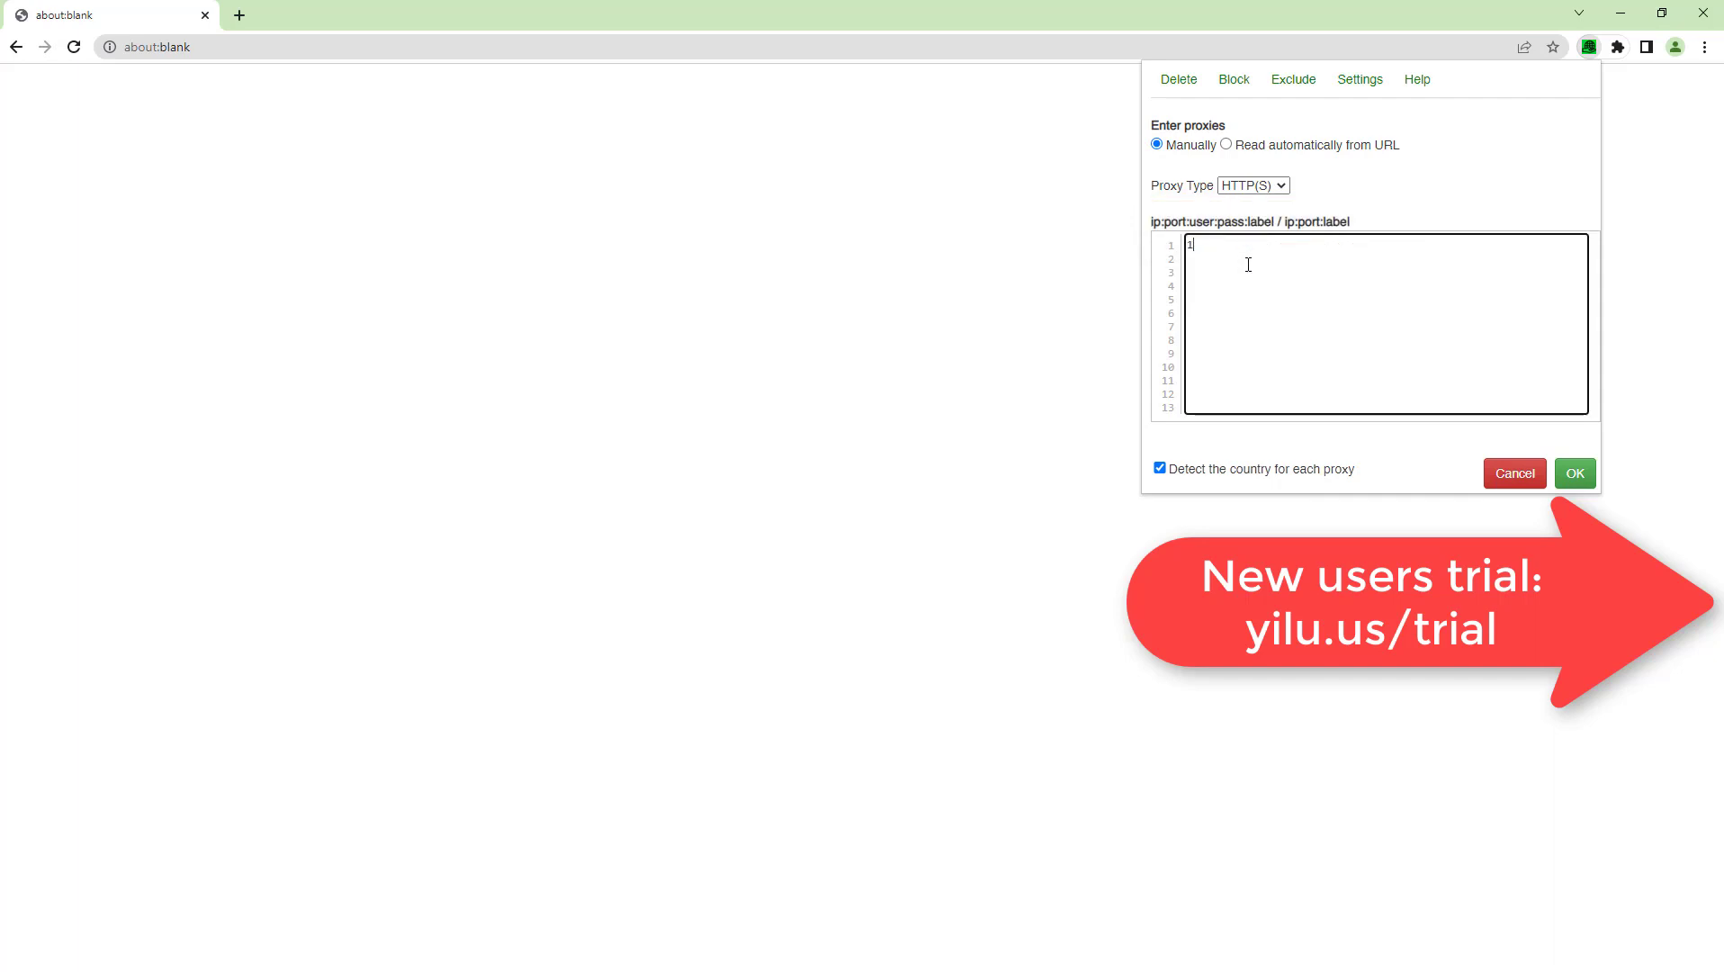
pyautogui.write('27.0.0.1:5500:port5500')
pyautogui.hotkey('ctrl', 'a')
pyautogui.hotkey('ctrl', 'c')
pyautogui.press('Right')
pyautogui.press('Return')
pyautogui.hotkey('ctrl', 'v')
pyautogui.press('Return')
pyautogui.hotkey('ctrl', 'v')
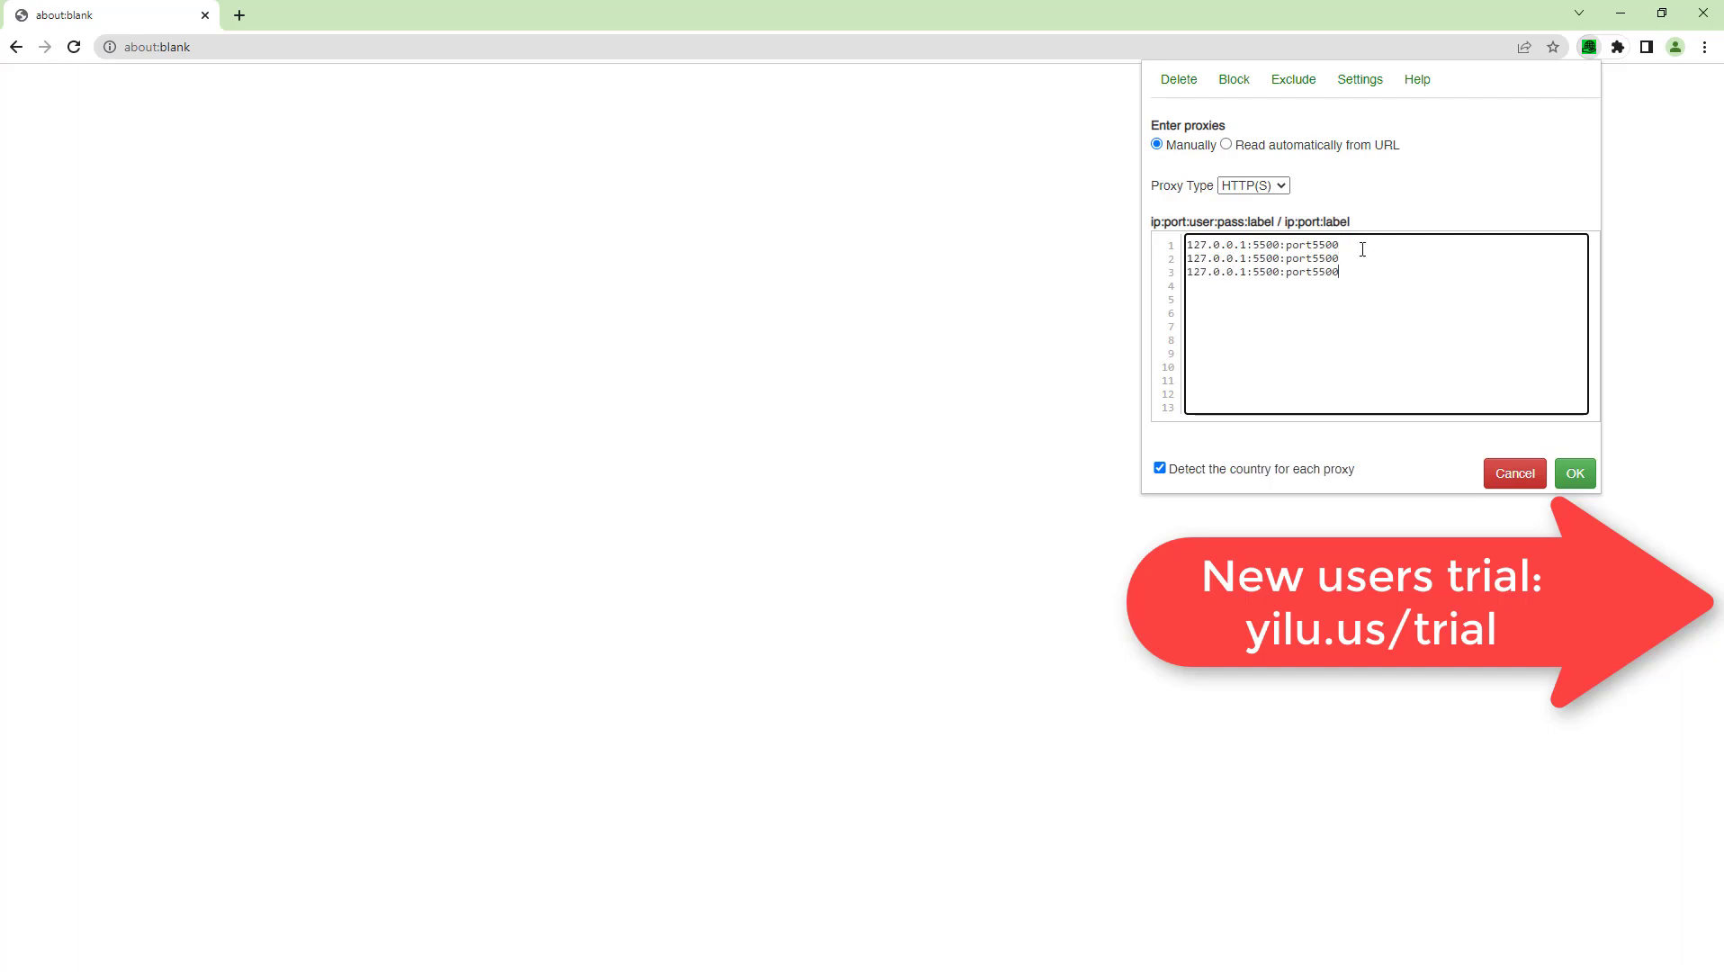
pyautogui.press('Return')
pyautogui.hotkey('ctrl', 'v')
# Change lines 2–4 to ports 5501, 5502 and 5503 with matching port labels
pyautogui.write('1')
pyautogui.moveTo(1271, 272); pyautogui.dragTo(1279, 272)
pyautogui.write('2')
pyautogui.moveTo(1272, 285); pyautogui.dragTo(1339, 259)
pyautogui.write('31')
pyautogui.moveTo(1332, 271); pyautogui.dragTo(1339, 272)
pyautogui.hotkey('ctrl', 'a')
pyautogui.hotkey('alt', 'Tab')
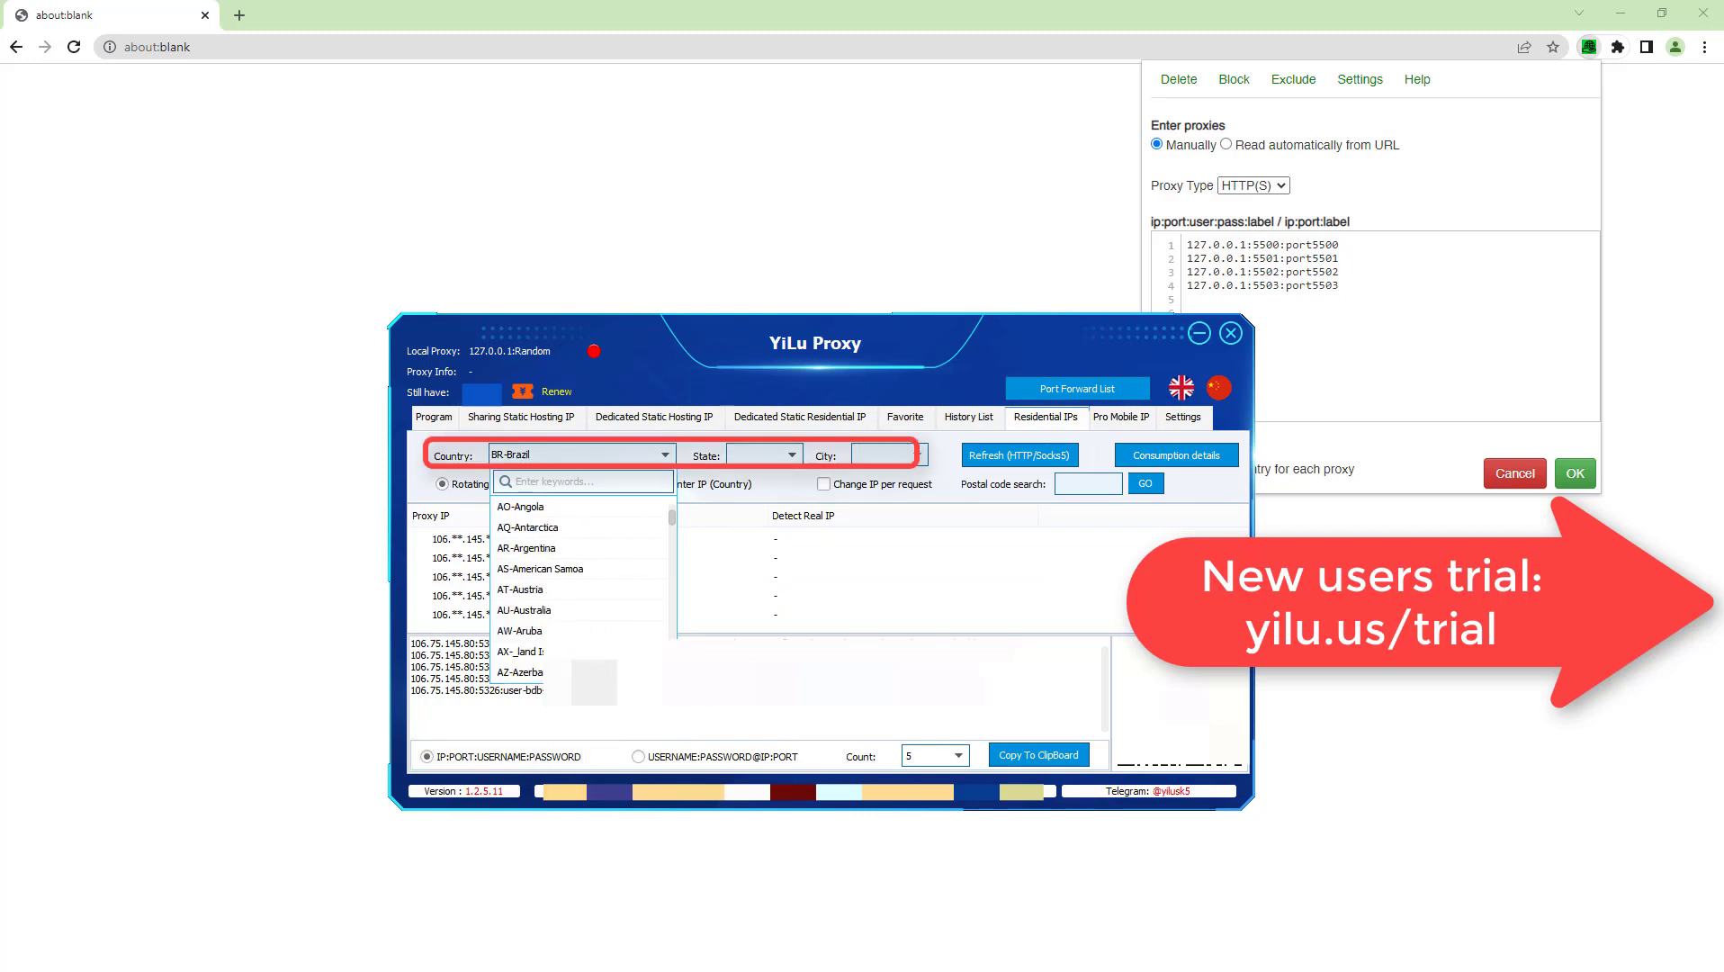
# Switch YiLu Proxy to AU-Australia, refresh, and copy the second proxy's IP and port
pyautogui.click(524, 610)
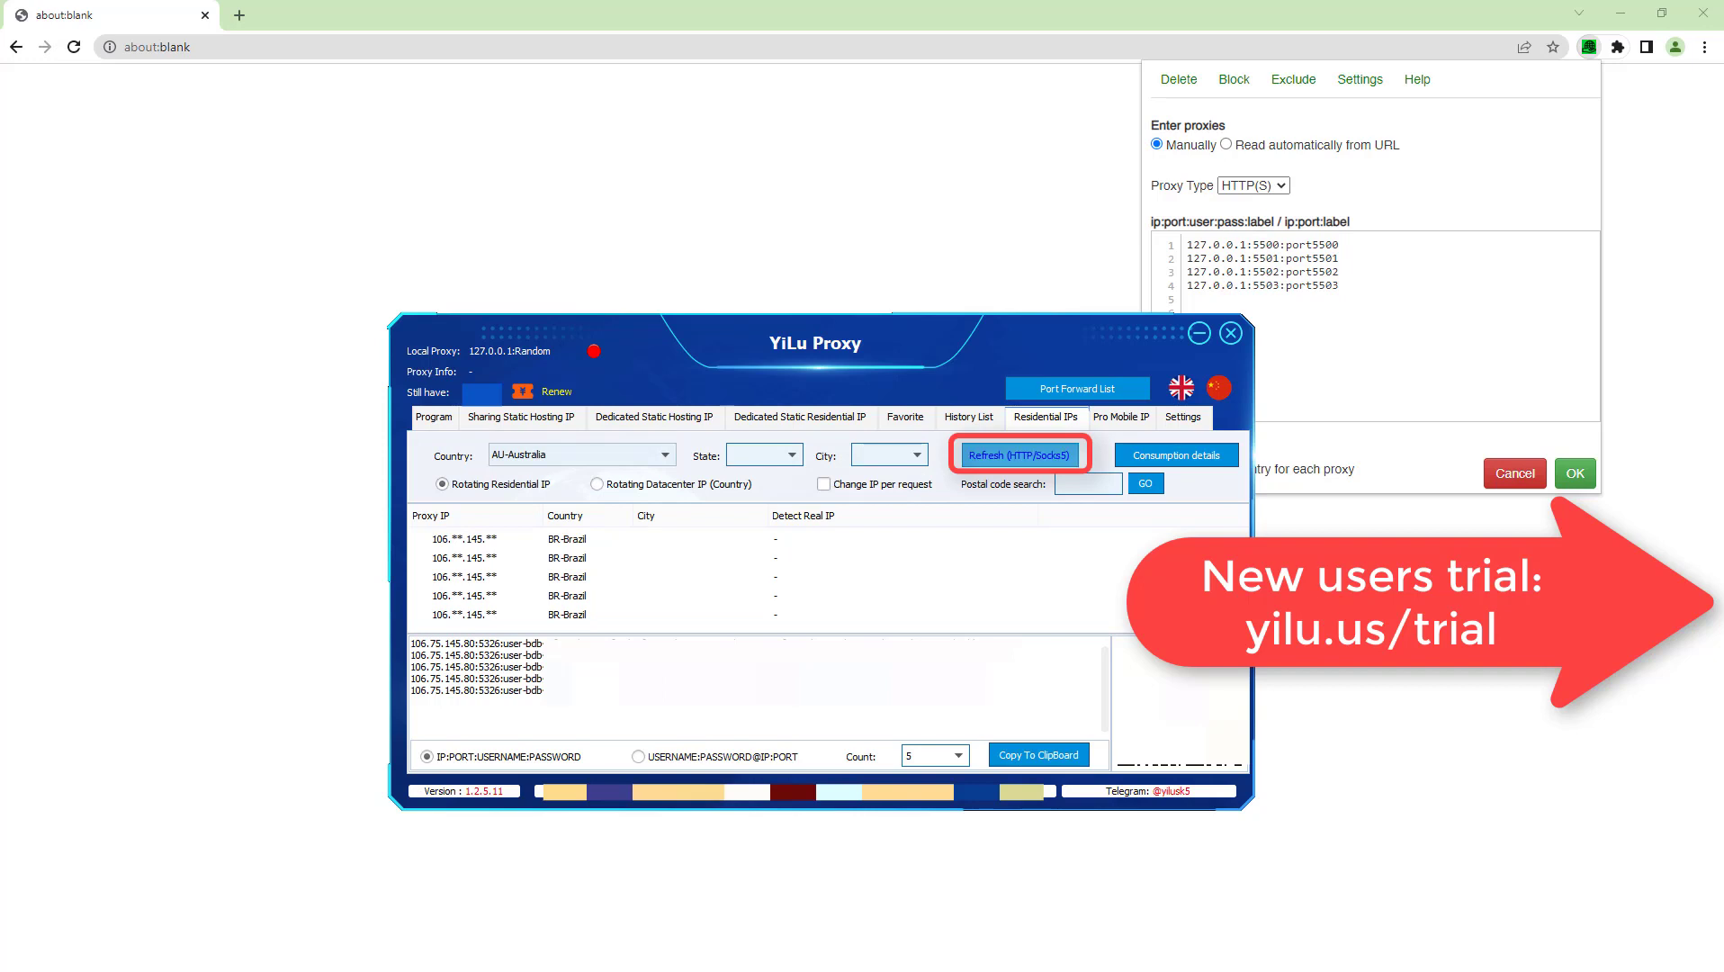
pyautogui.click(1019, 455)
pyautogui.click(576, 557)
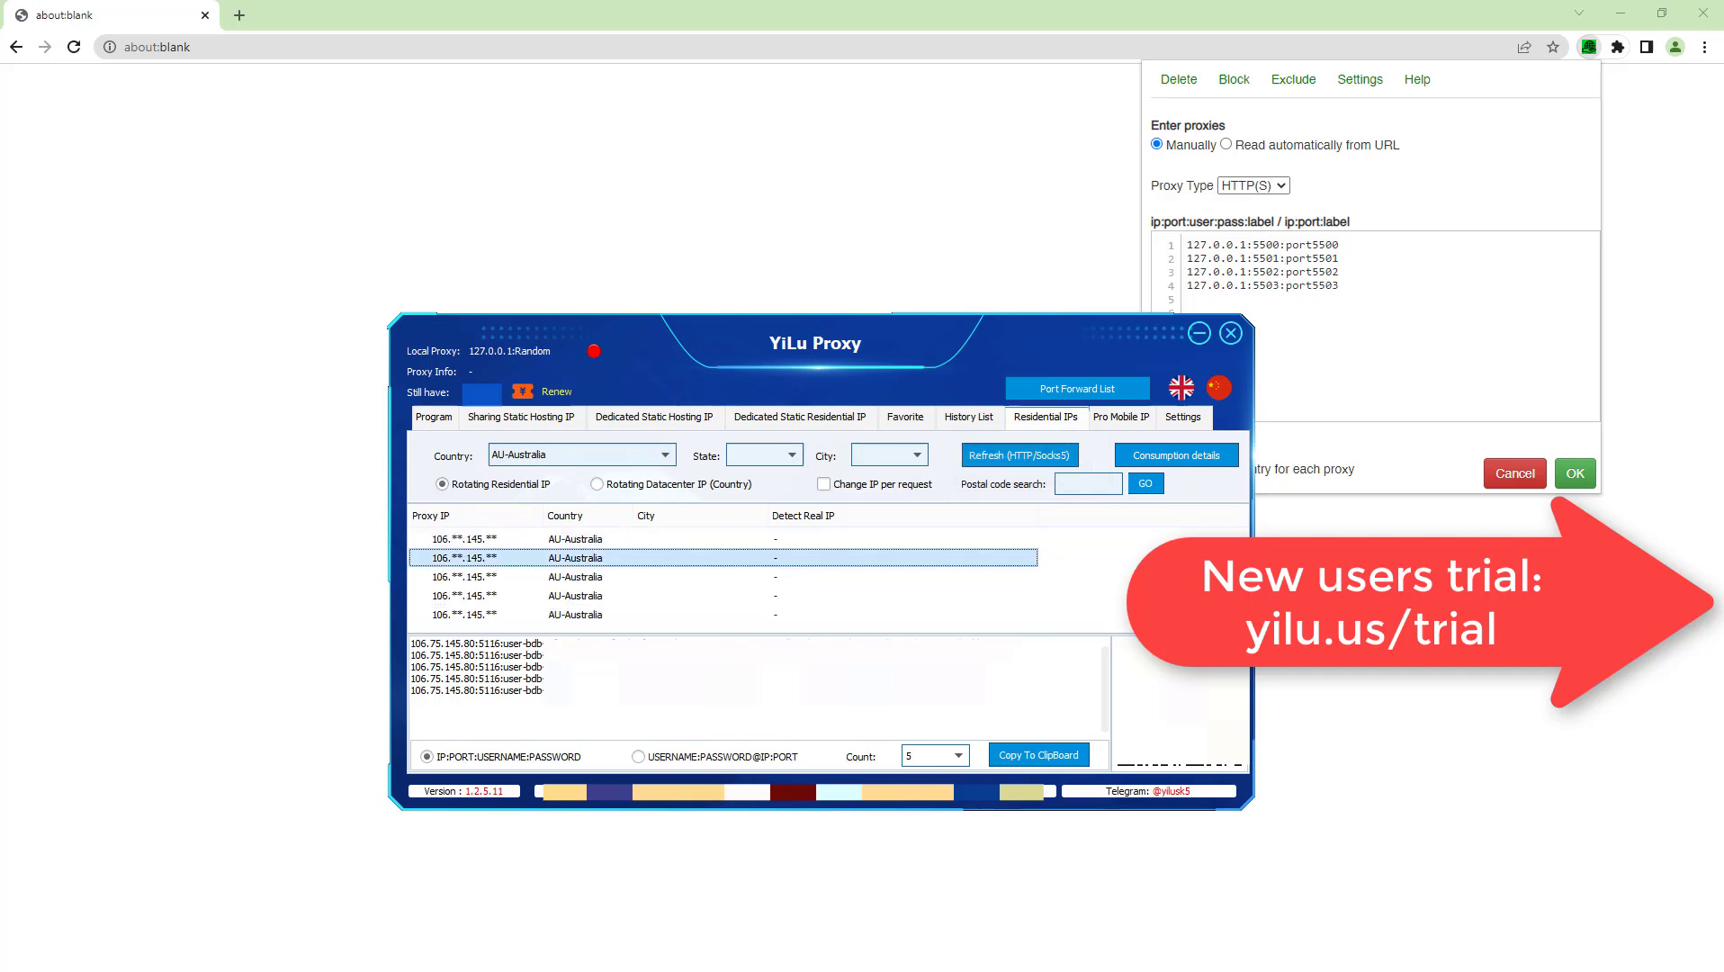
pyautogui.rightClick(576, 557)
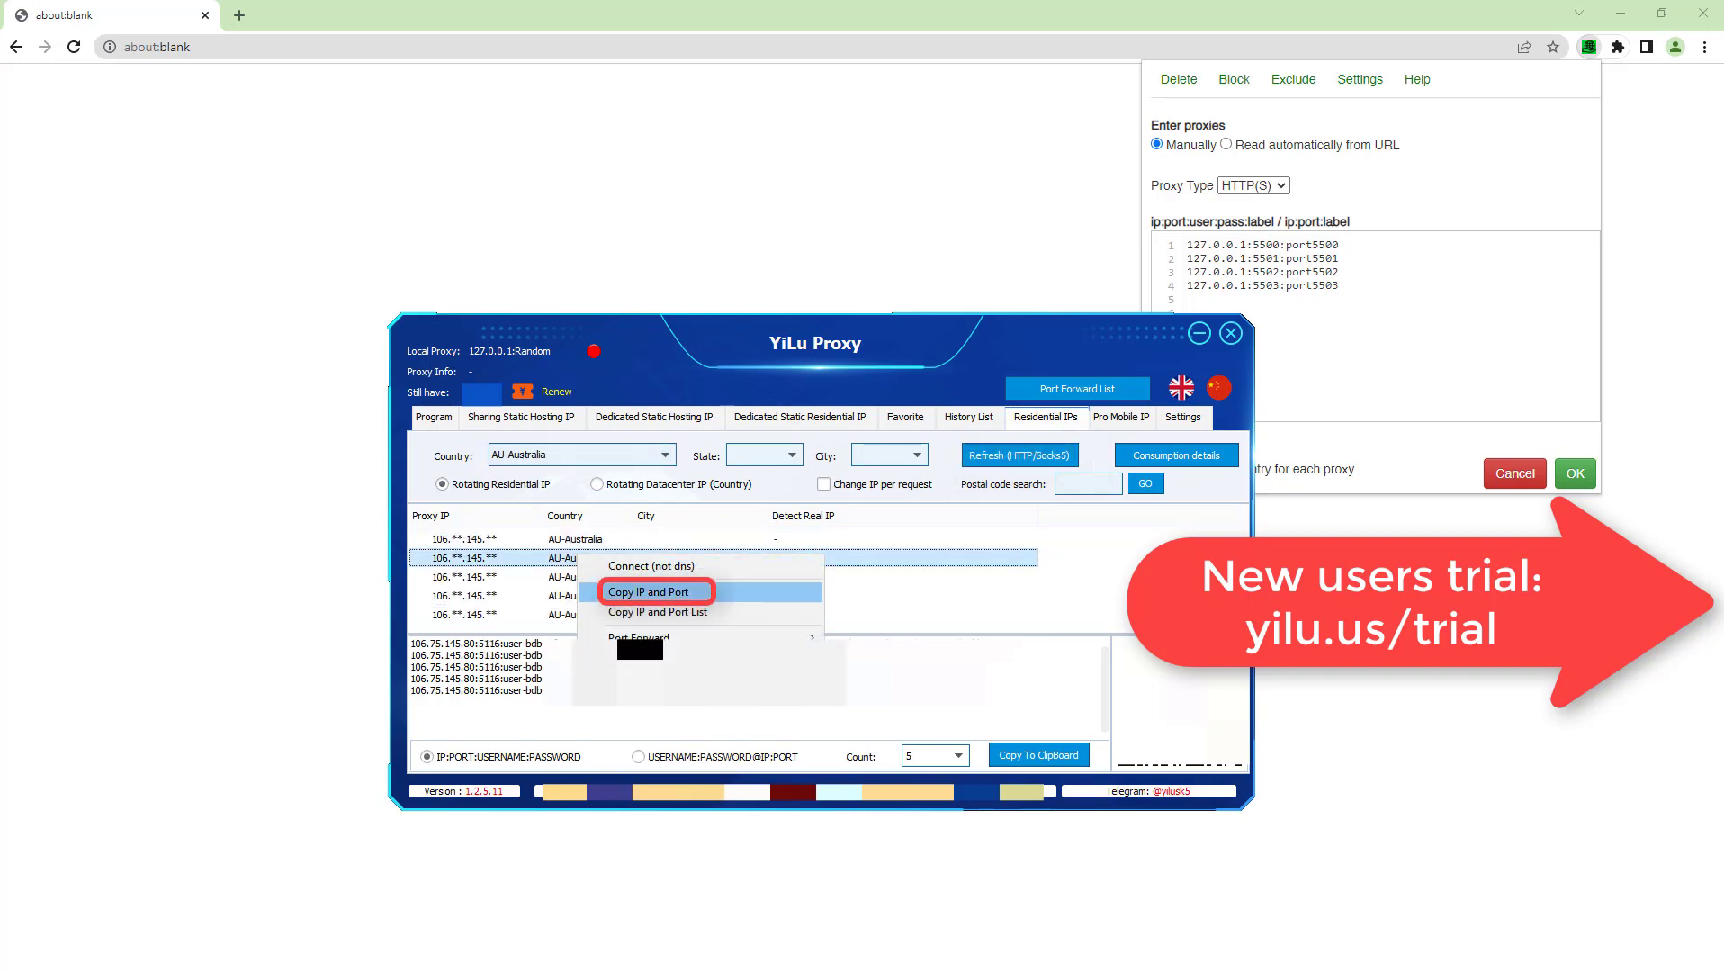
pyautogui.click(648, 591)
pyautogui.click(1379, 286)
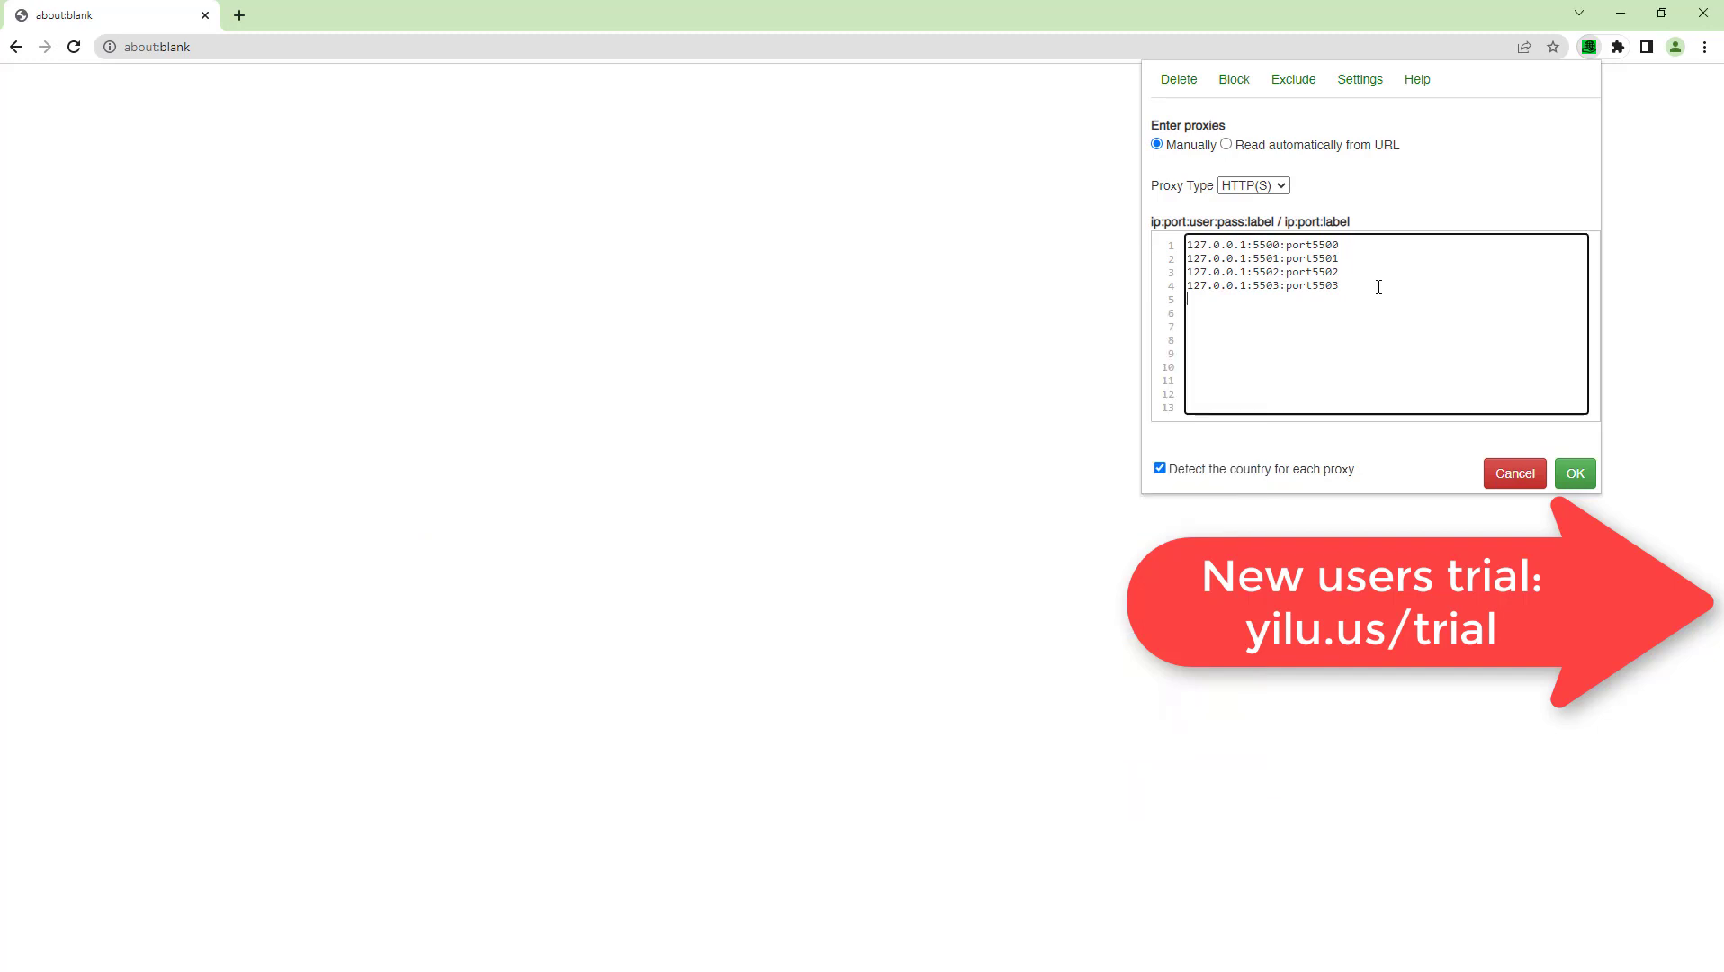
# Paste the Australian proxy 106.75.145.80:5116 as line 5 and append the ':username' label
pyautogui.hotkey('ctrl', 'v')
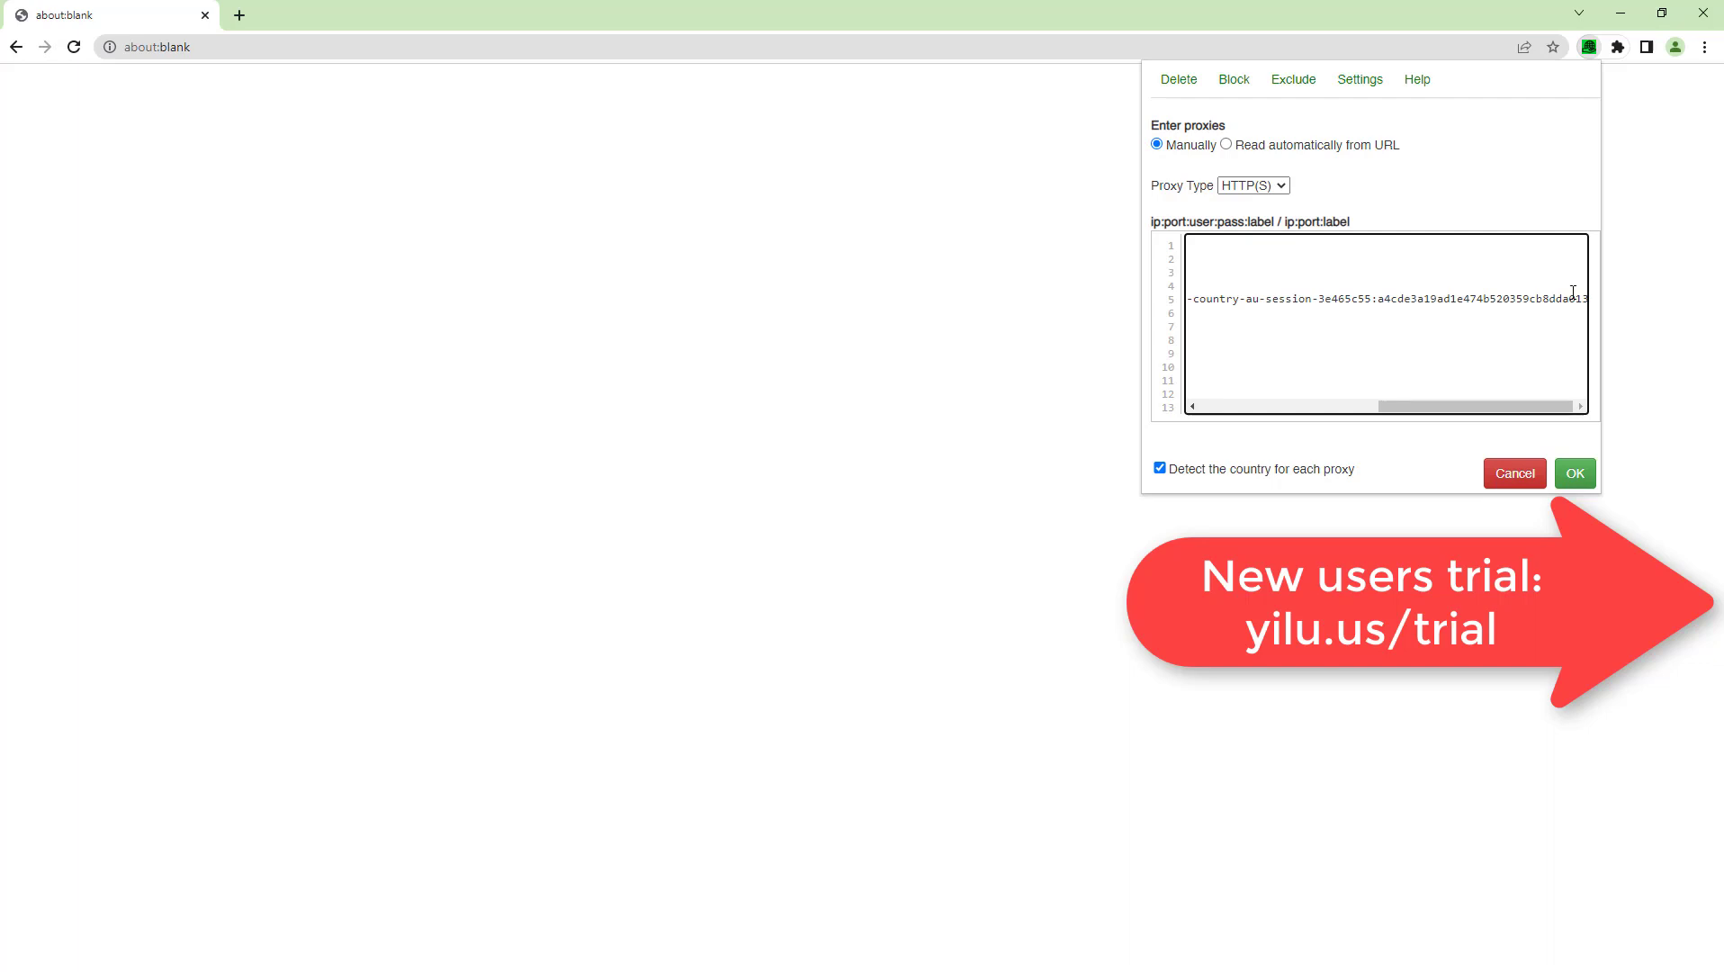
pyautogui.write(':')
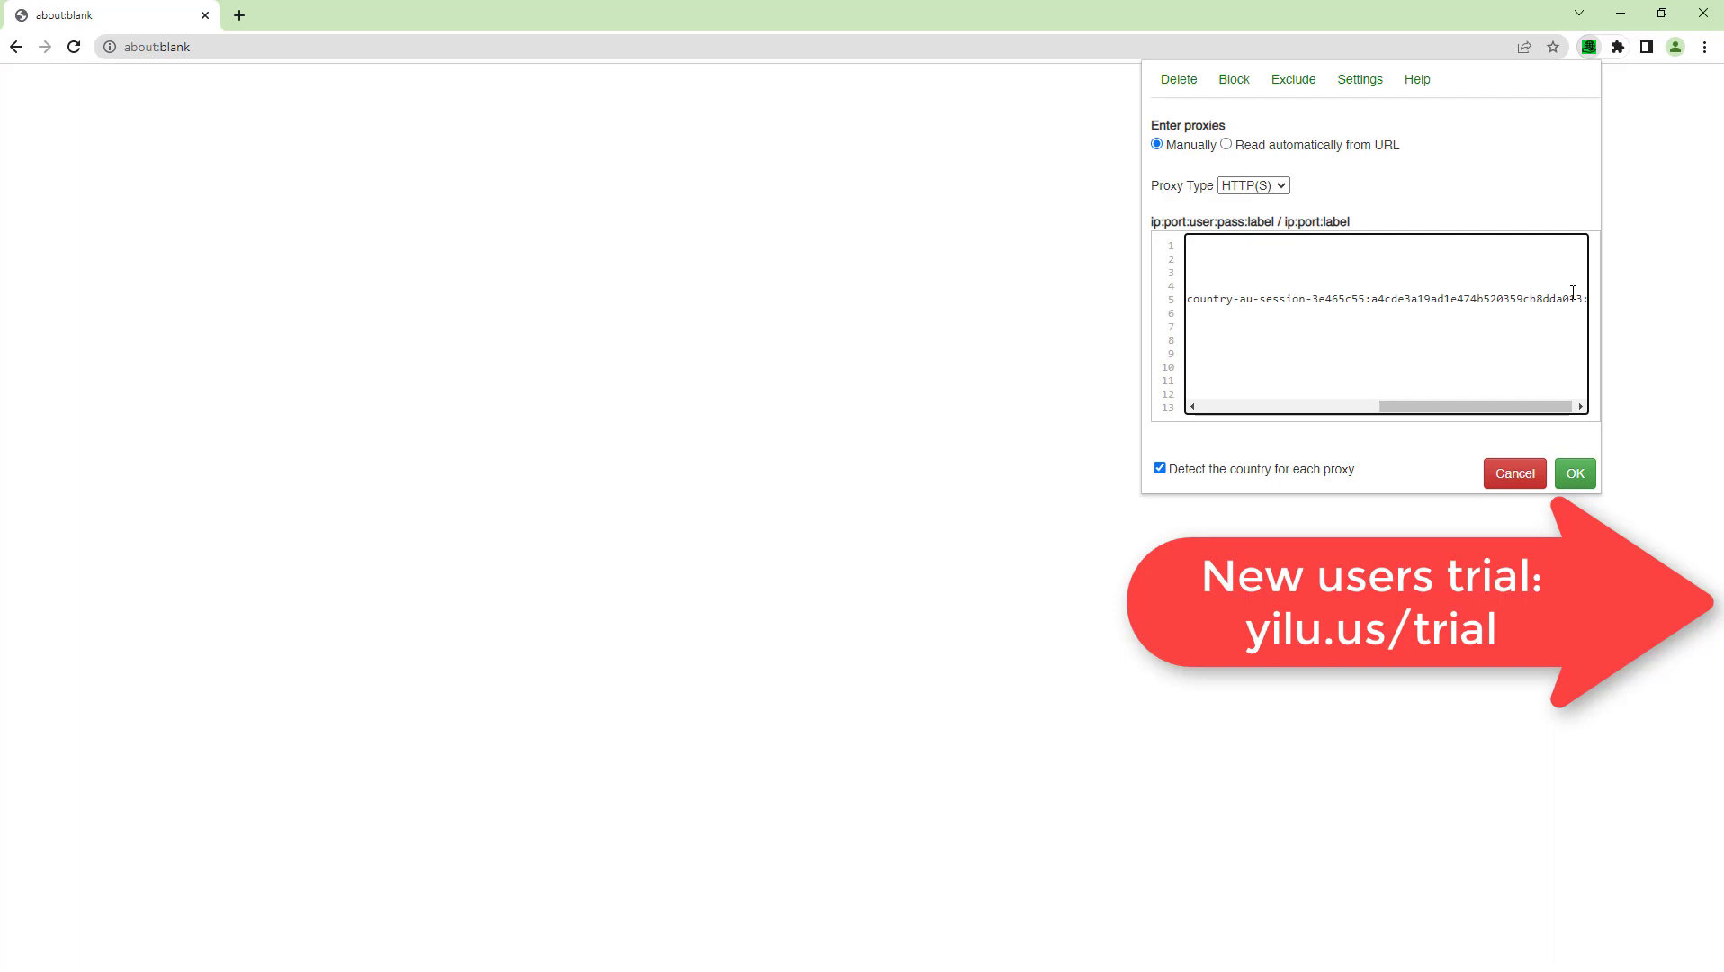
pyautogui.write('user')
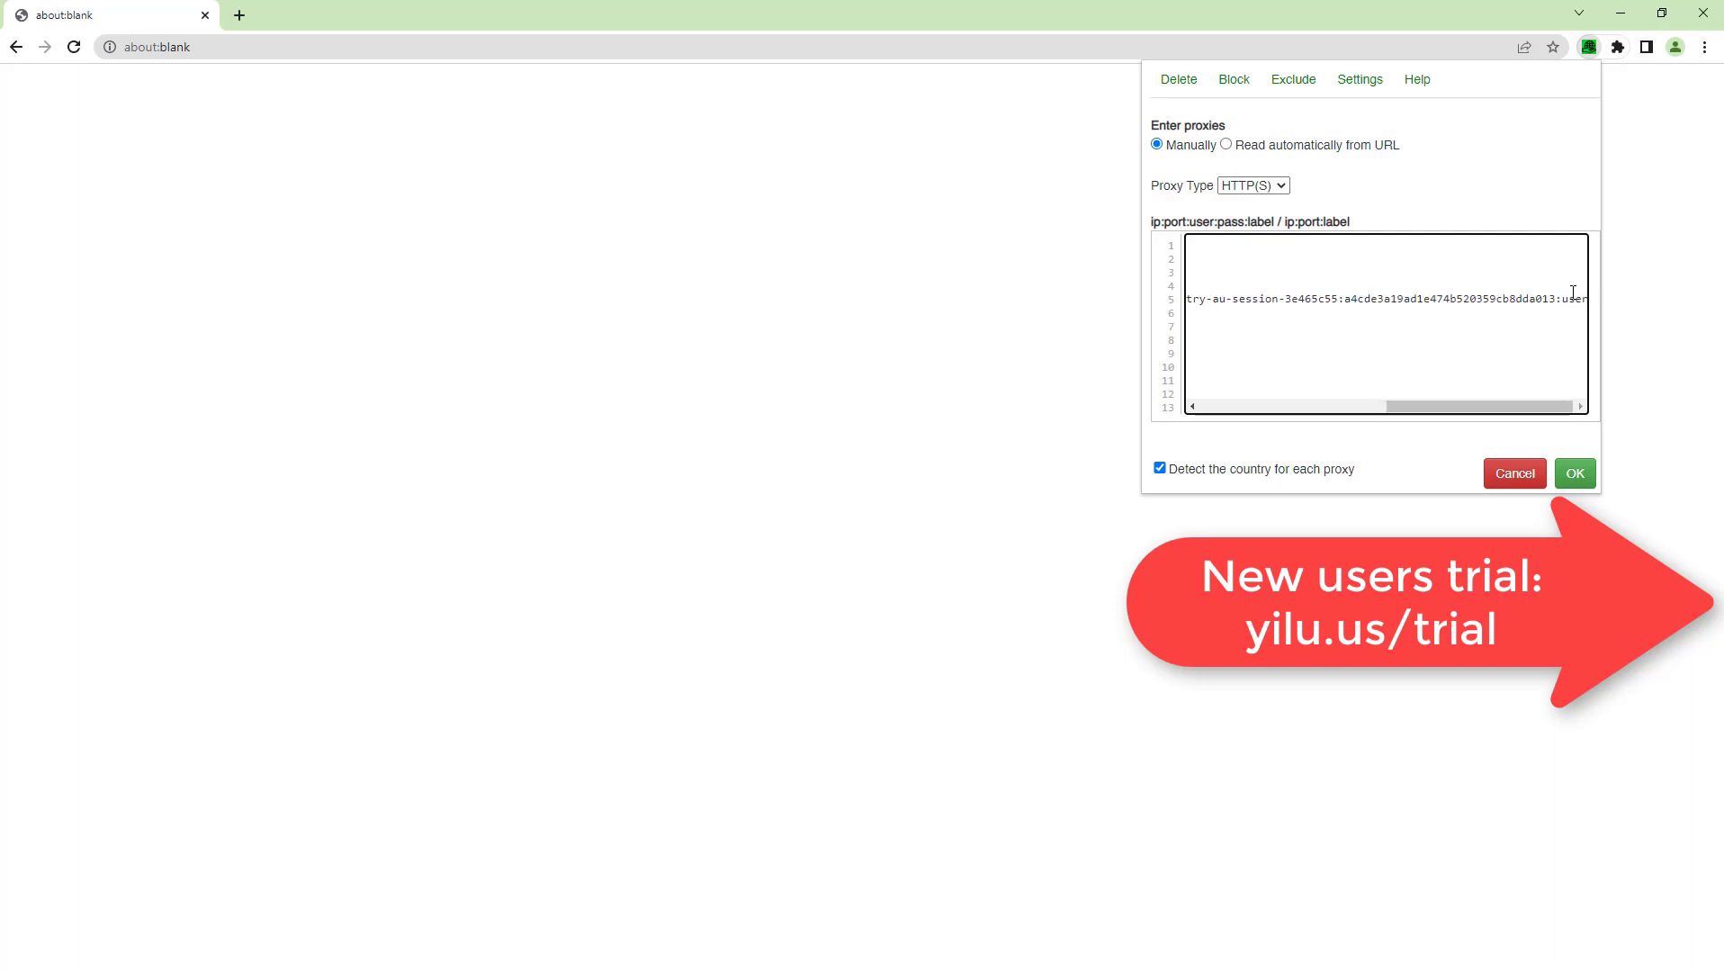
pyautogui.write('name')
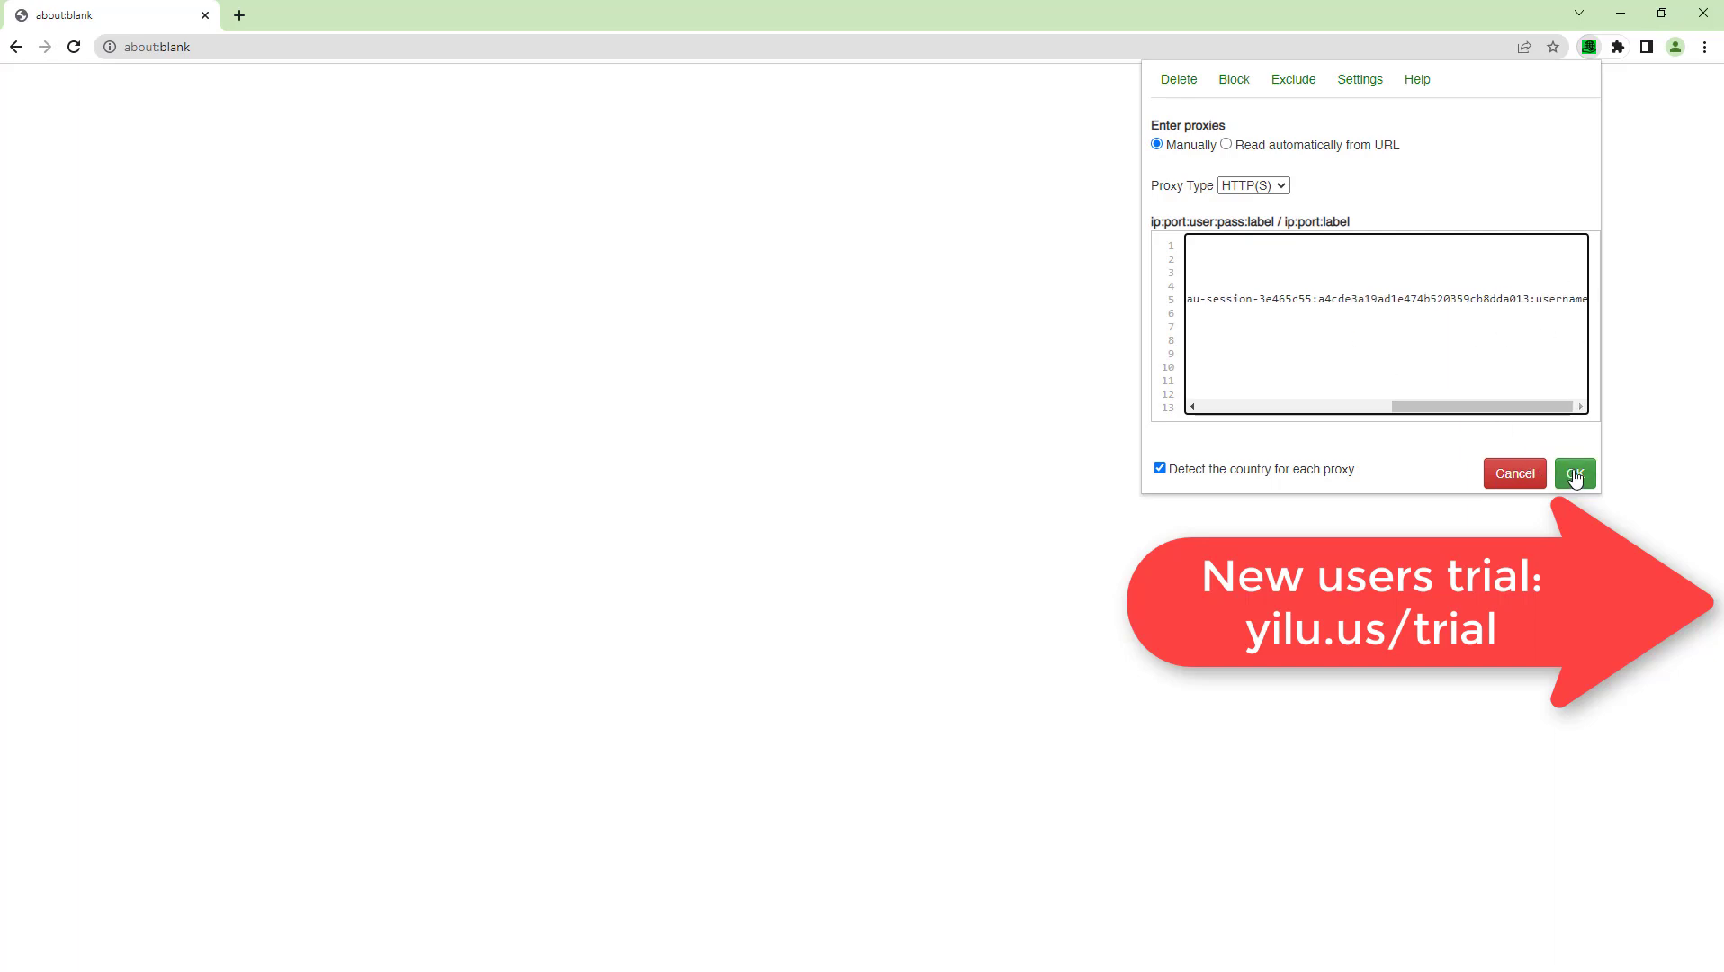
pyautogui.moveTo(1471, 411); pyautogui.dragTo(1193, 410)
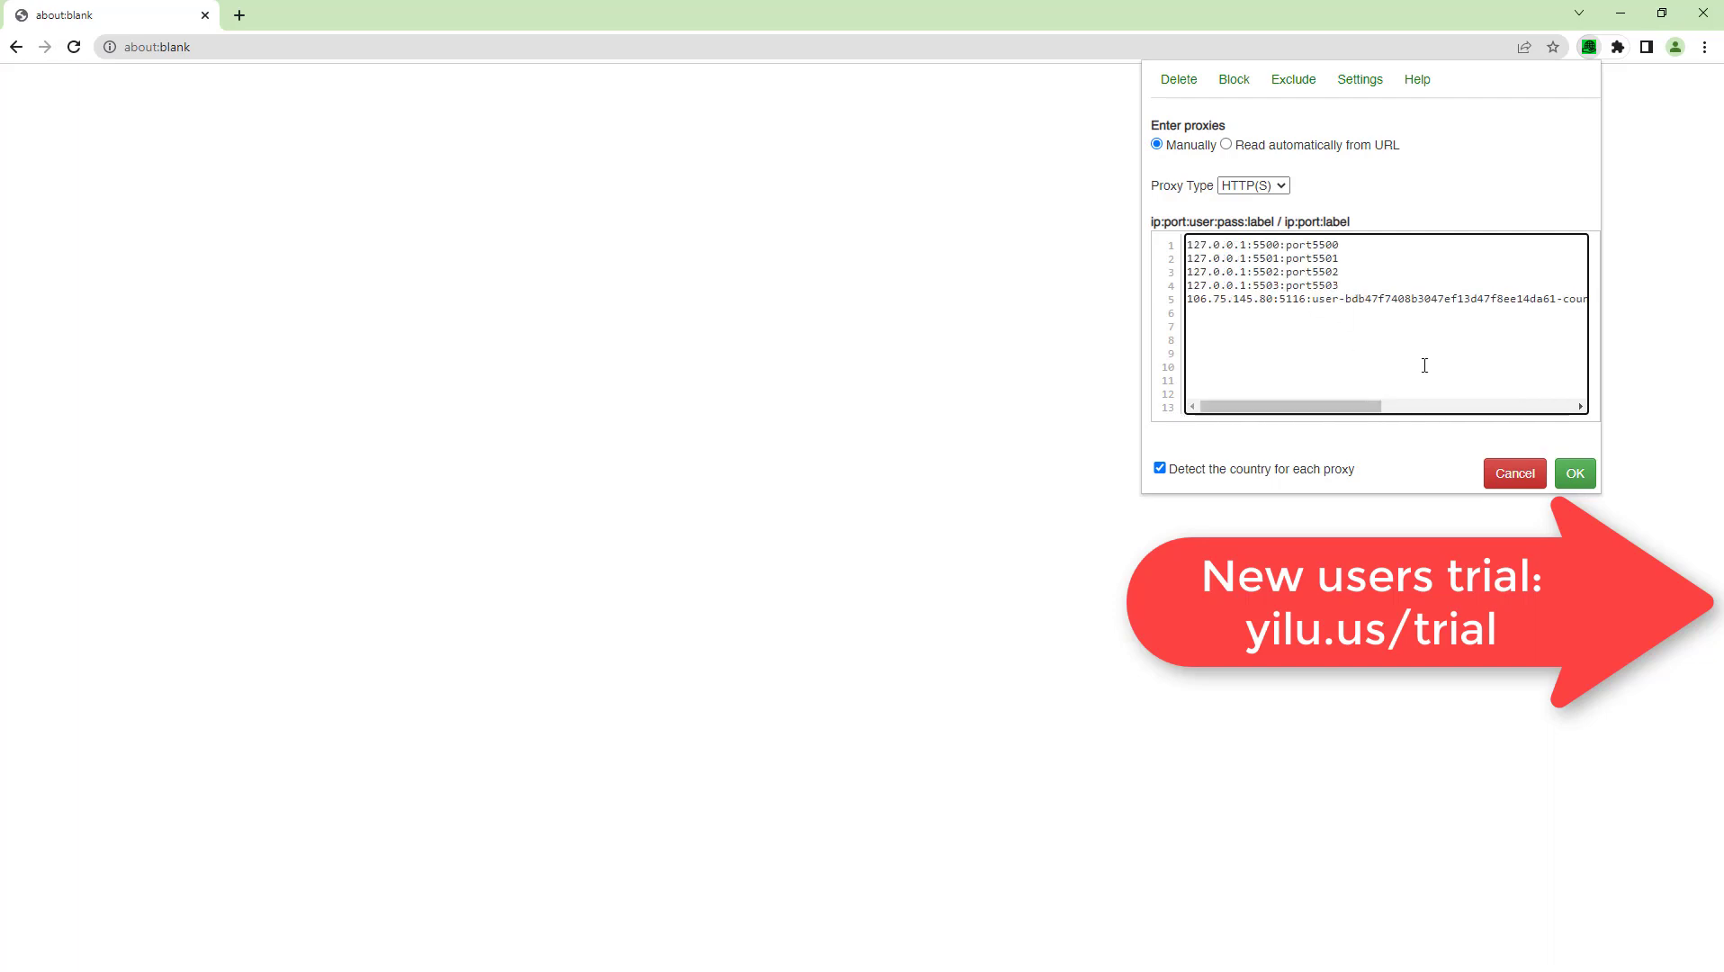
# Save the proxy list and select port5500 as the active proxy
pyautogui.click(1573, 475)
pyautogui.click(1476, 150)
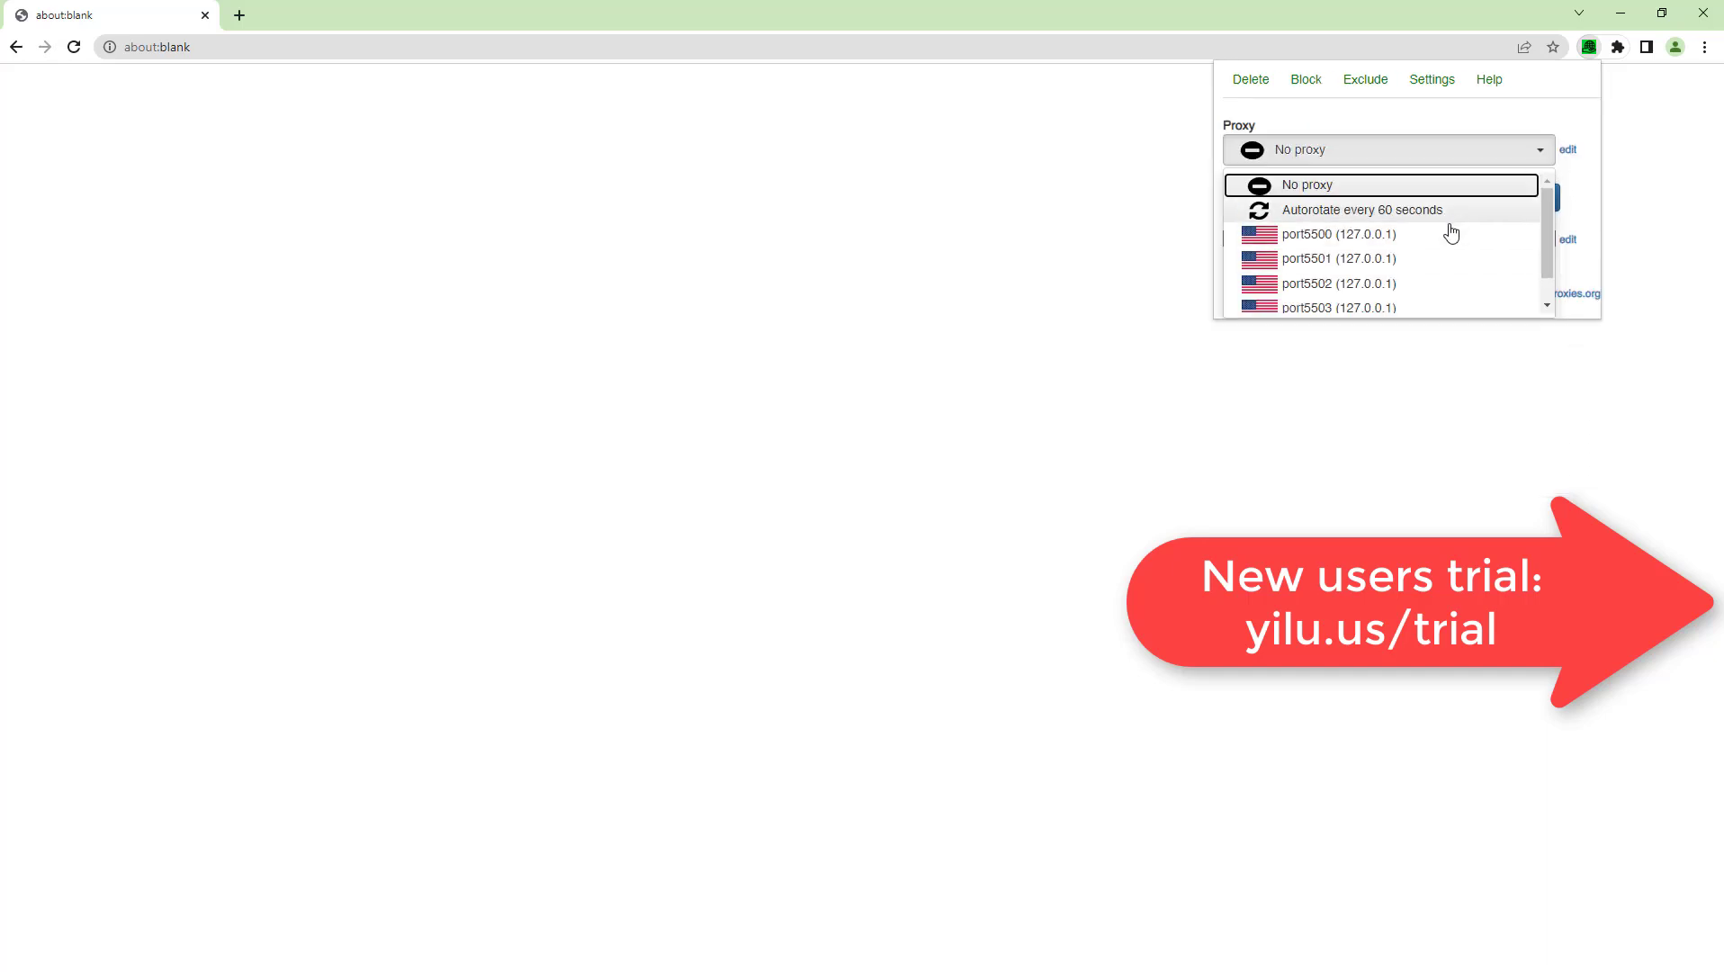
pyautogui.scroll(-1, 1440, 257)
pyautogui.scroll(1, 1404, 270)
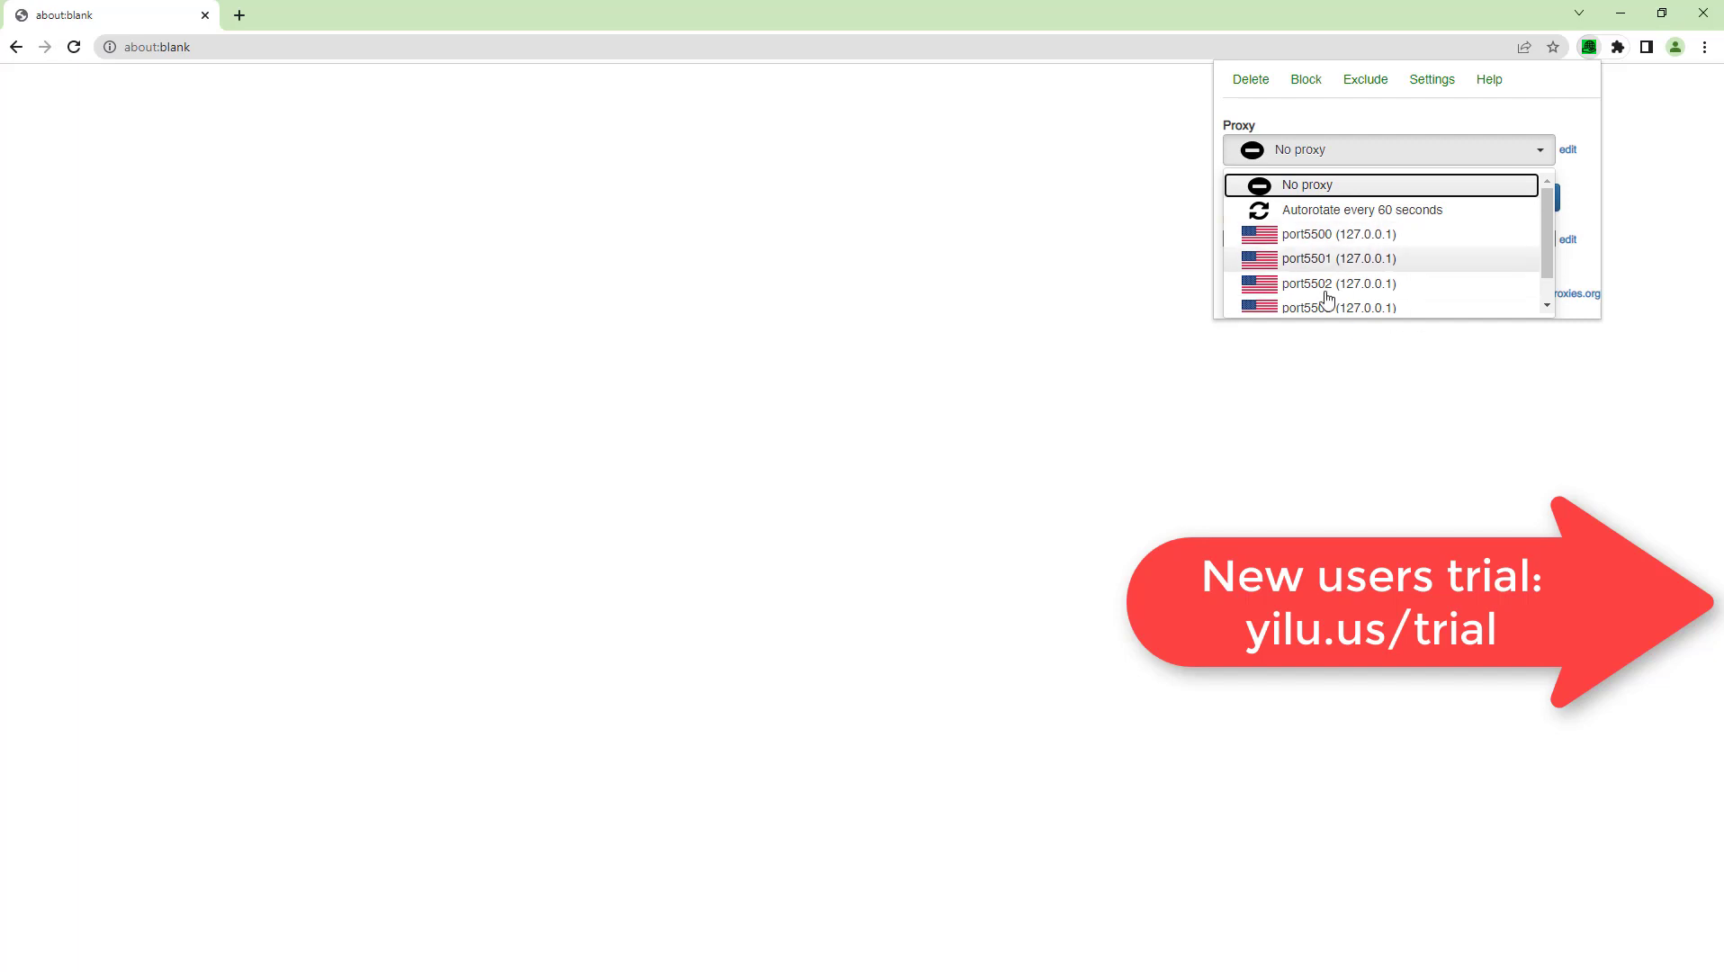
pyautogui.scroll(-1, 1332, 297)
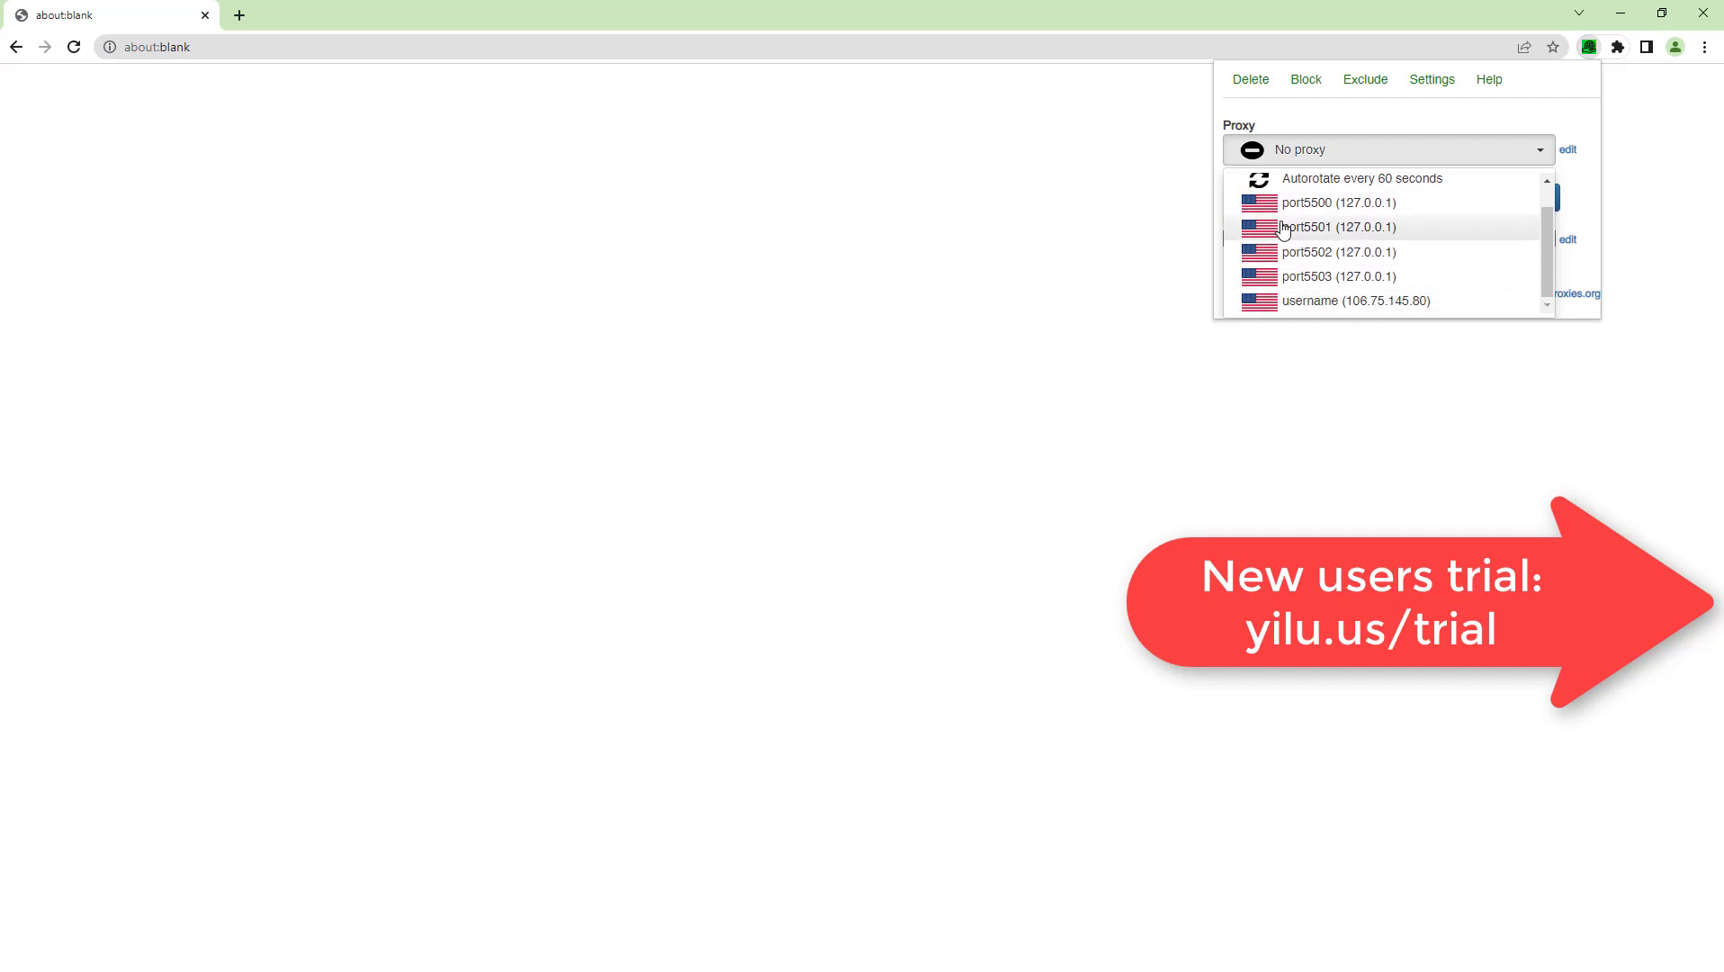
pyautogui.click(1341, 203)
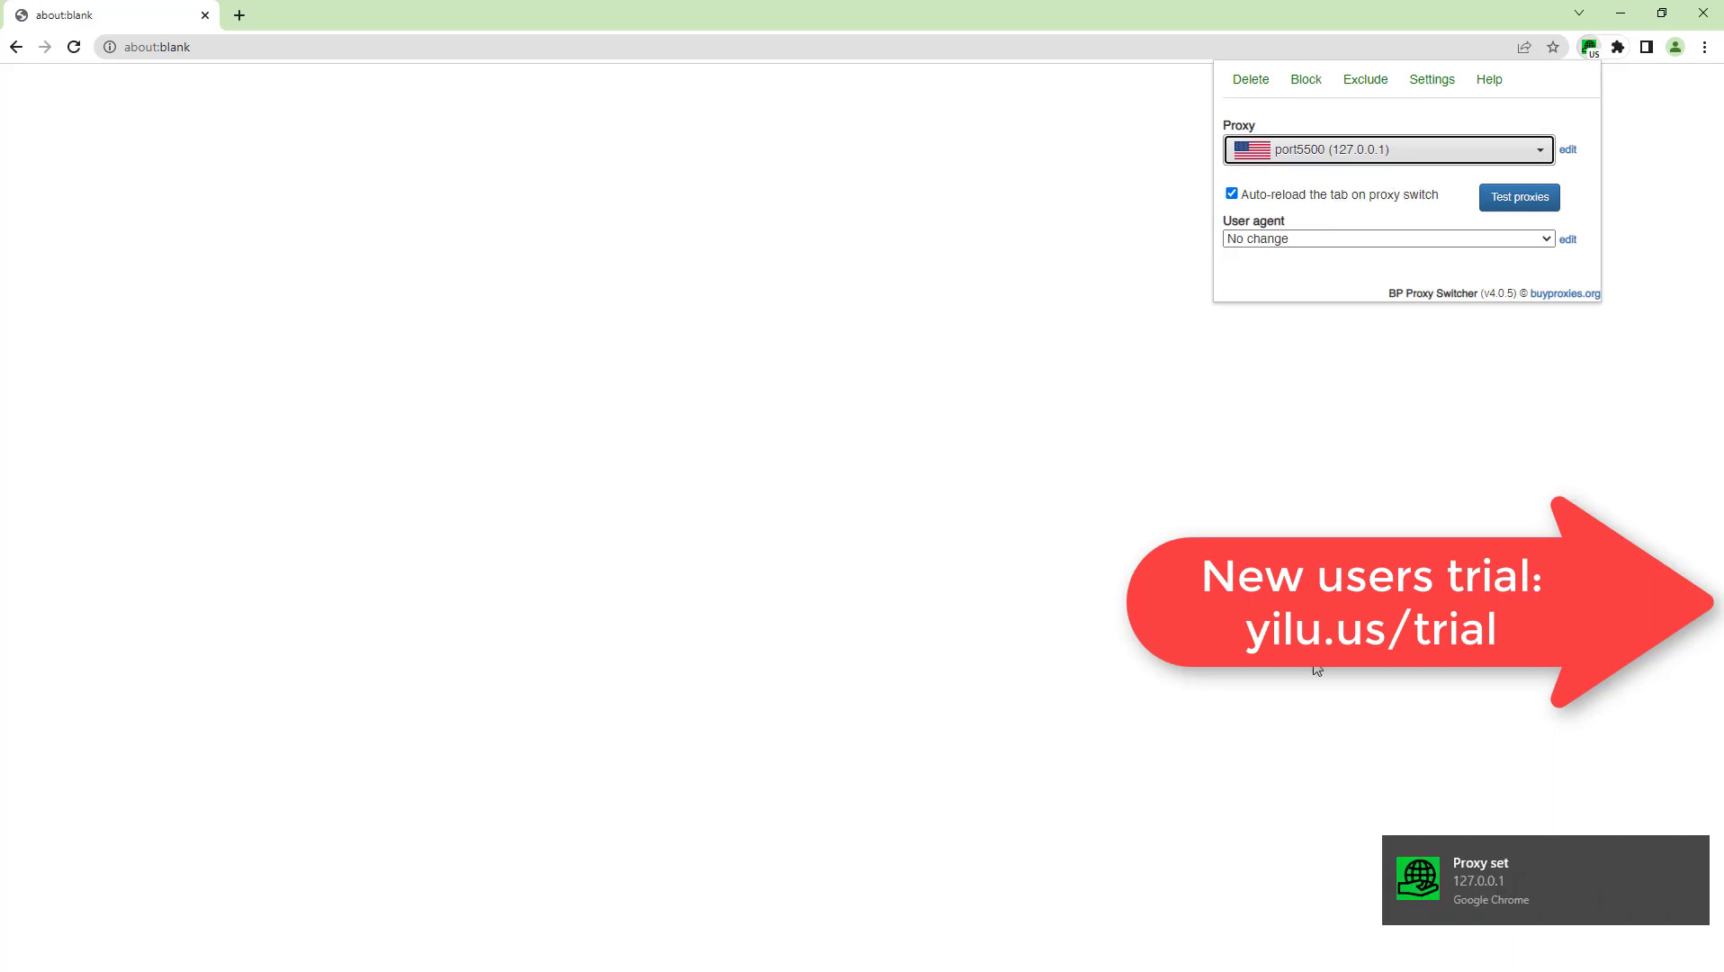
# Load ipinfo.io to confirm the US address 139.190.52.120
pyautogui.click(225, 47)
pyautogui.write('ipinf')
pyautogui.press('Return')
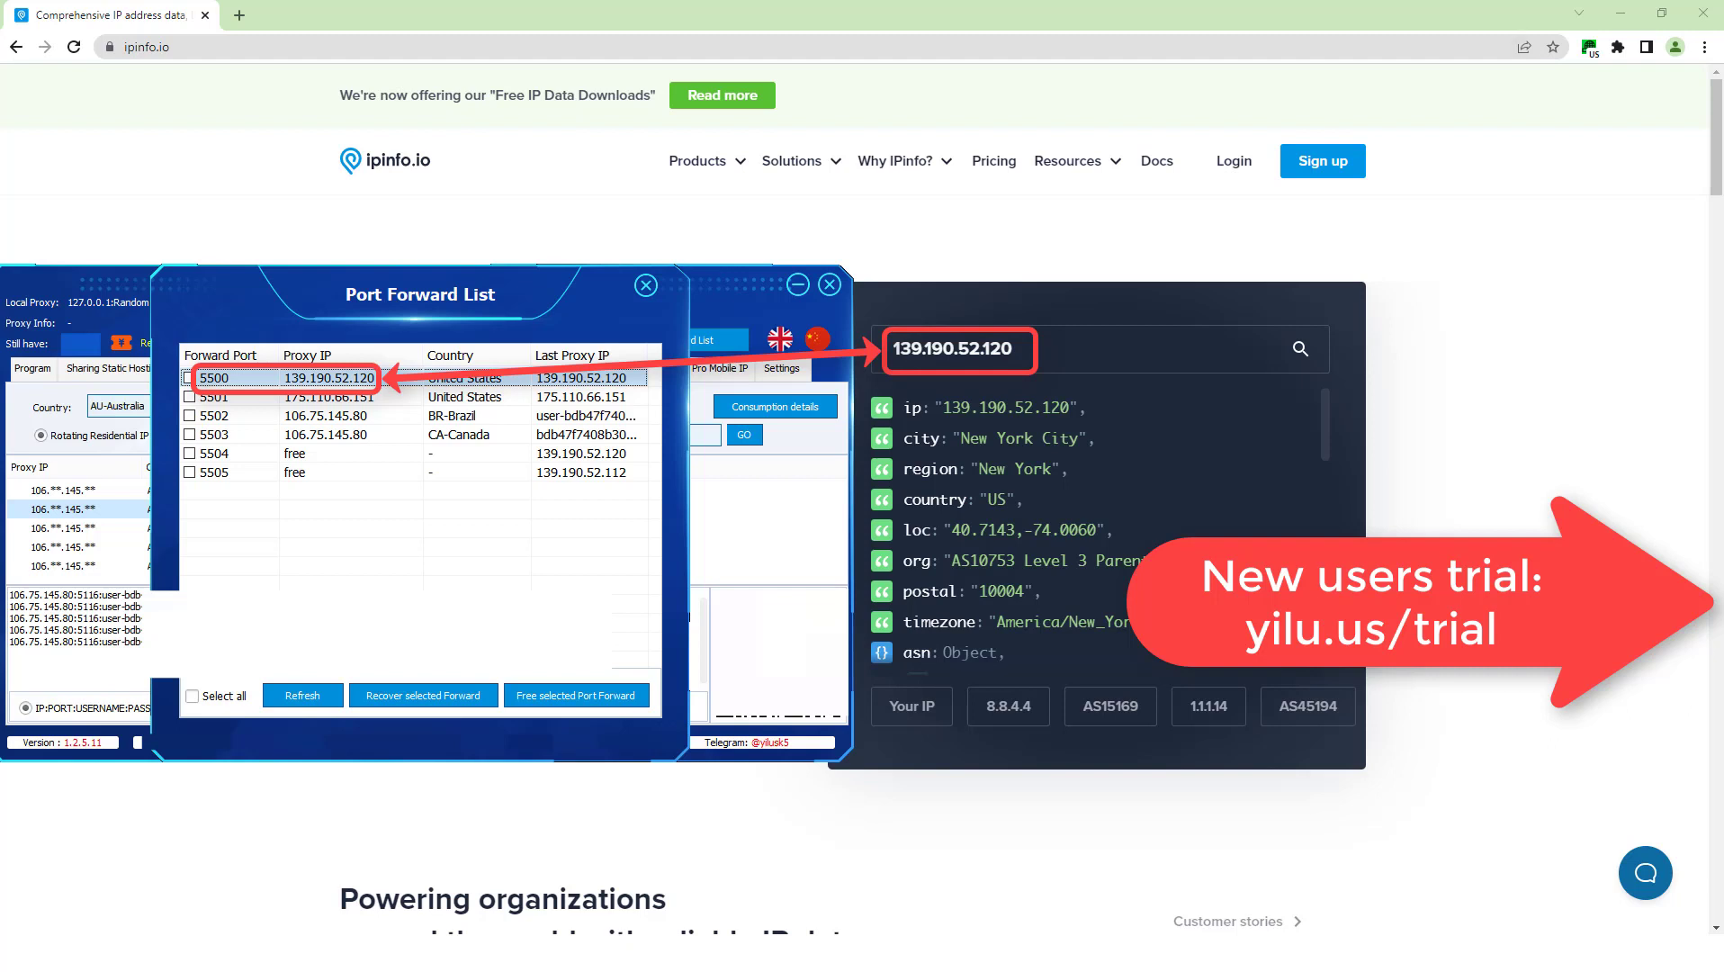
# Switch to port5501 and confirm ipinfo.io shows 175.110.66.151 in New York
pyautogui.click(1589, 46)
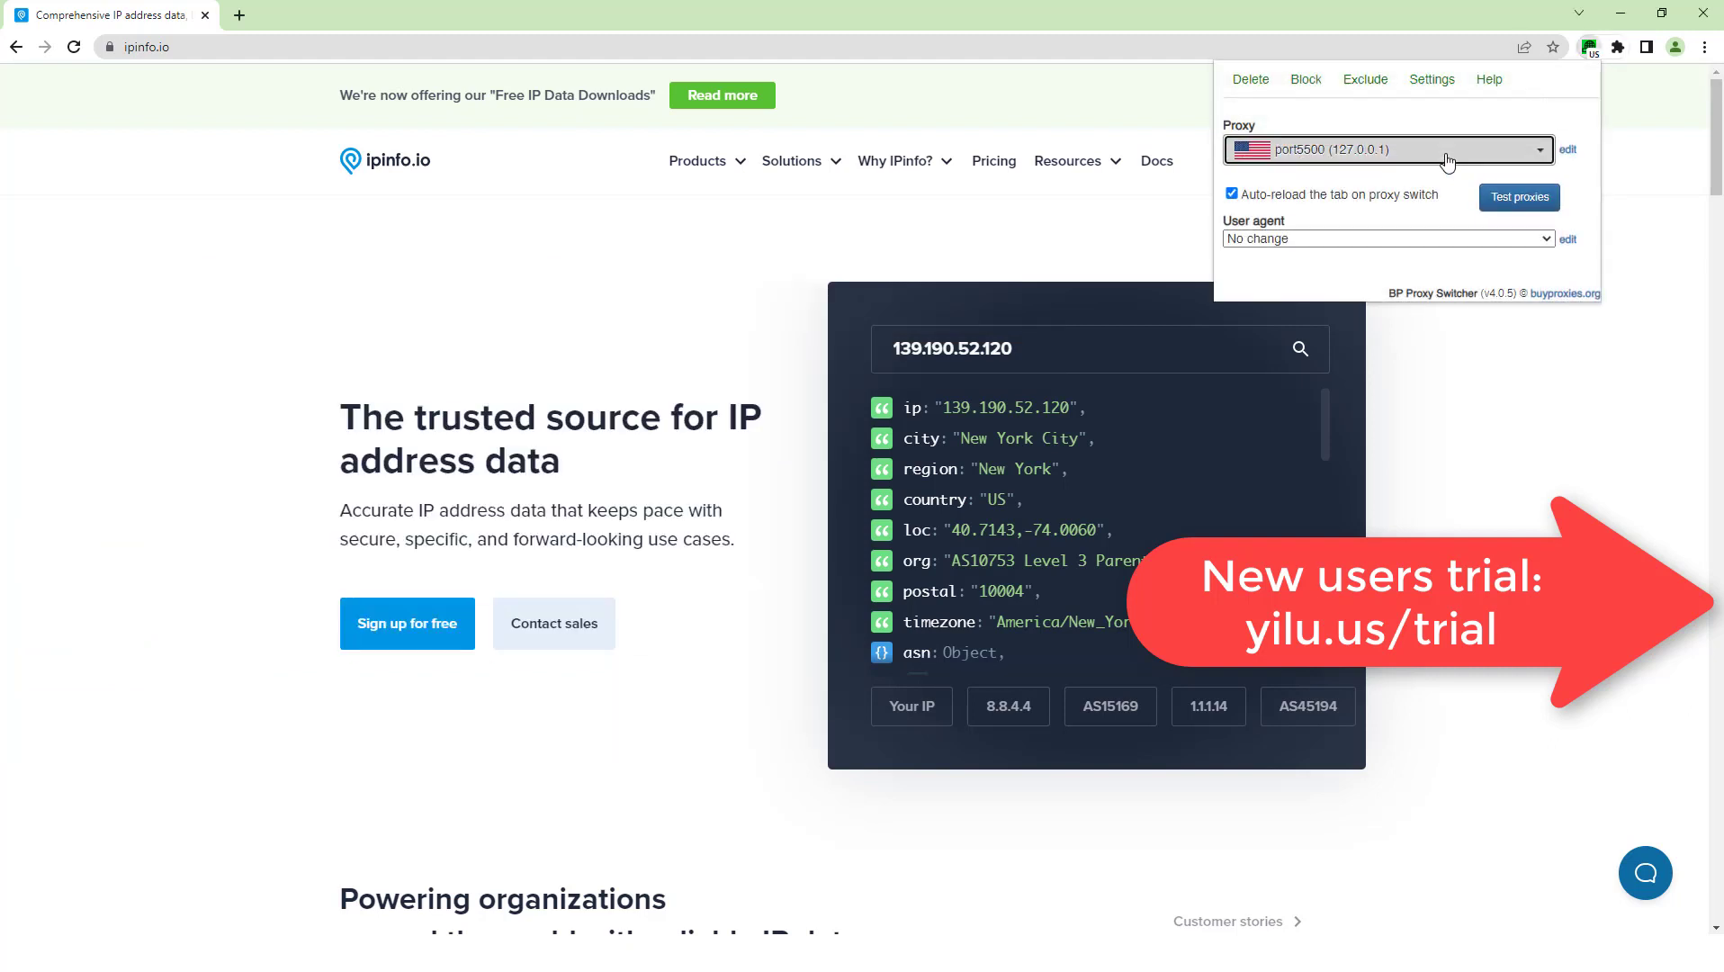
pyautogui.click(1368, 150)
pyautogui.click(1367, 260)
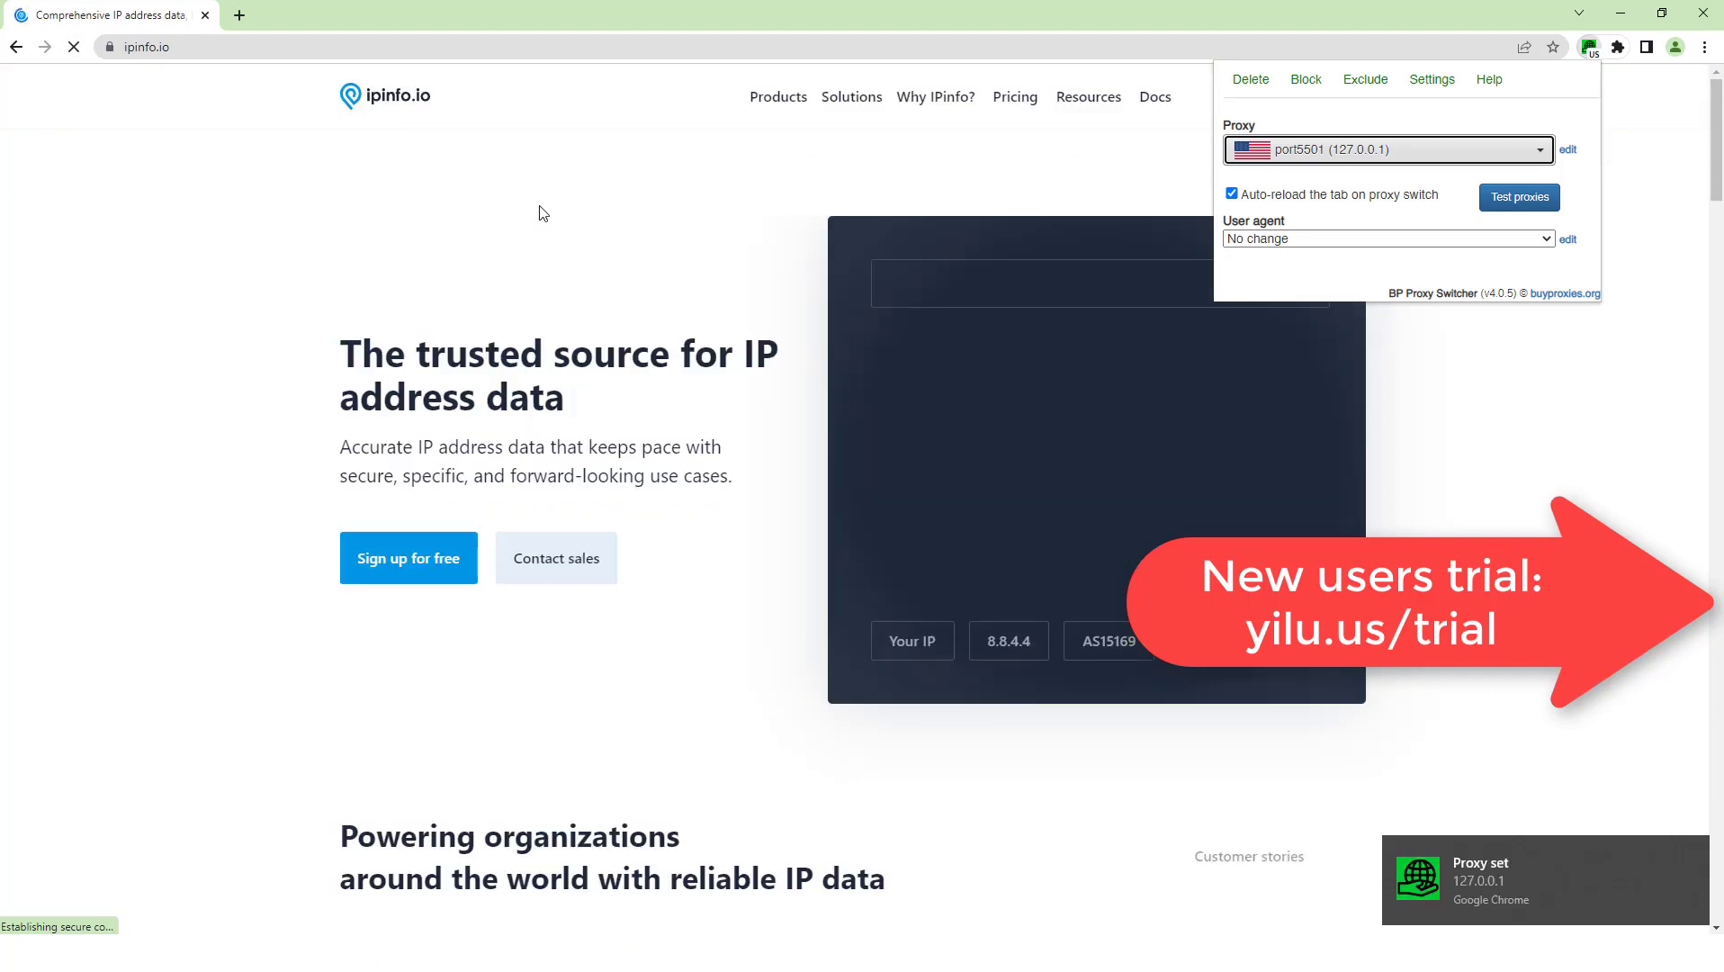
pyautogui.click(541, 207)
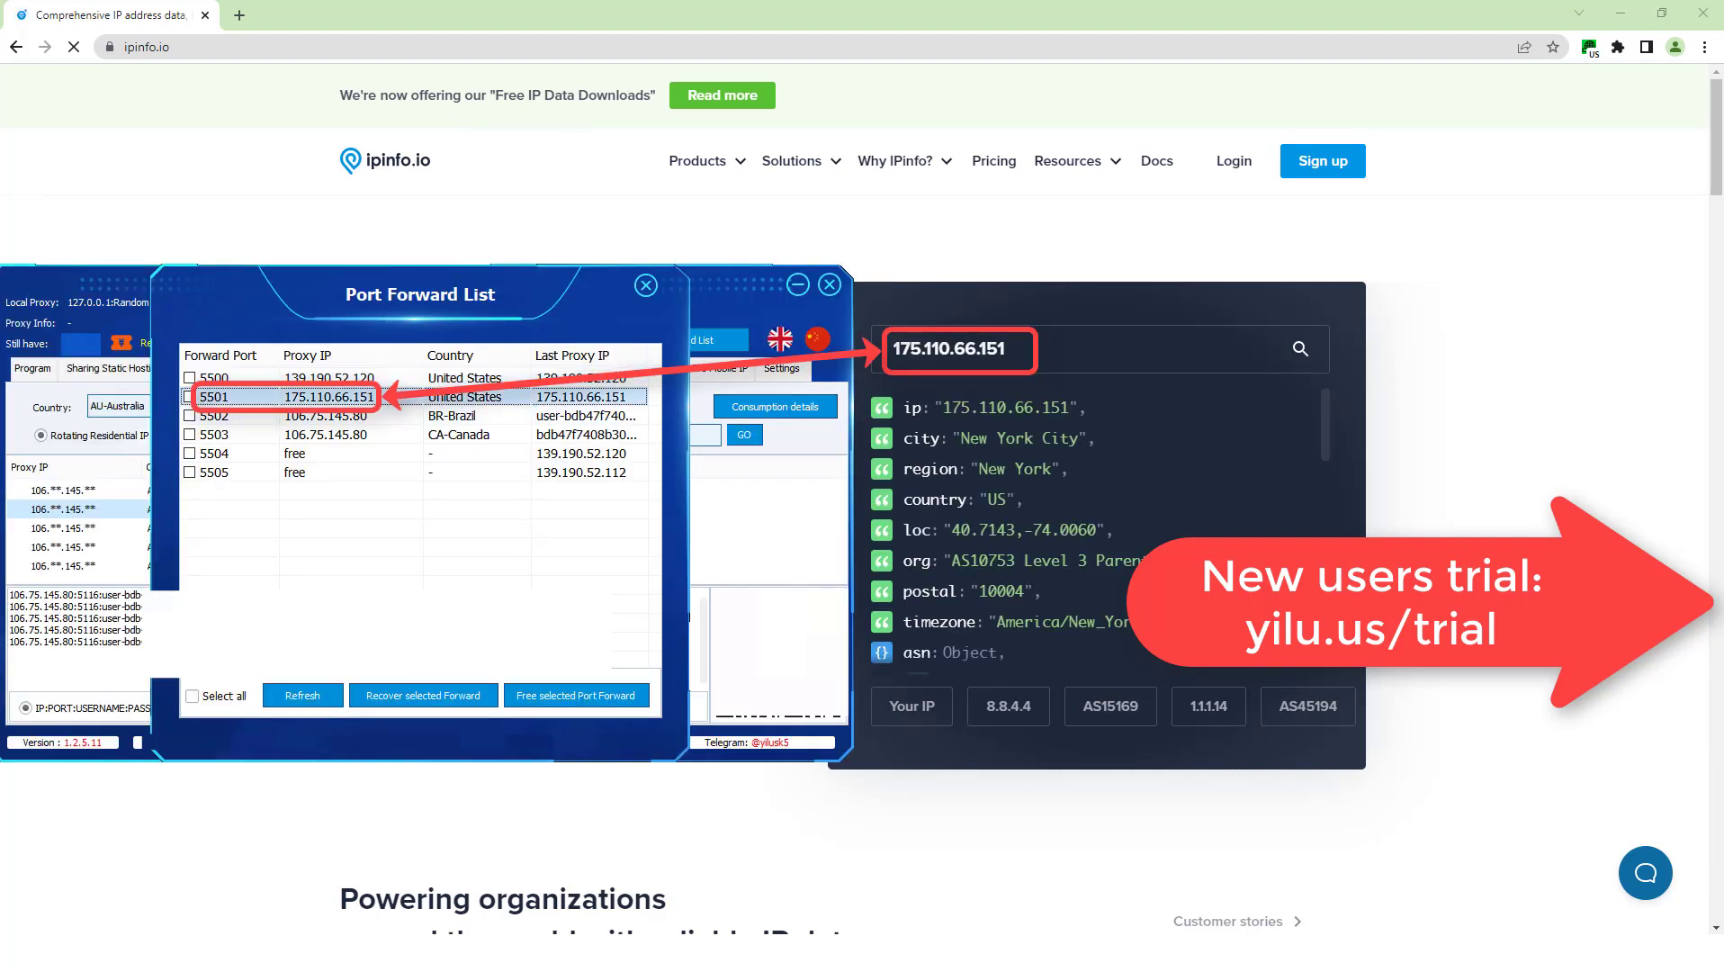
pyautogui.click(1589, 47)
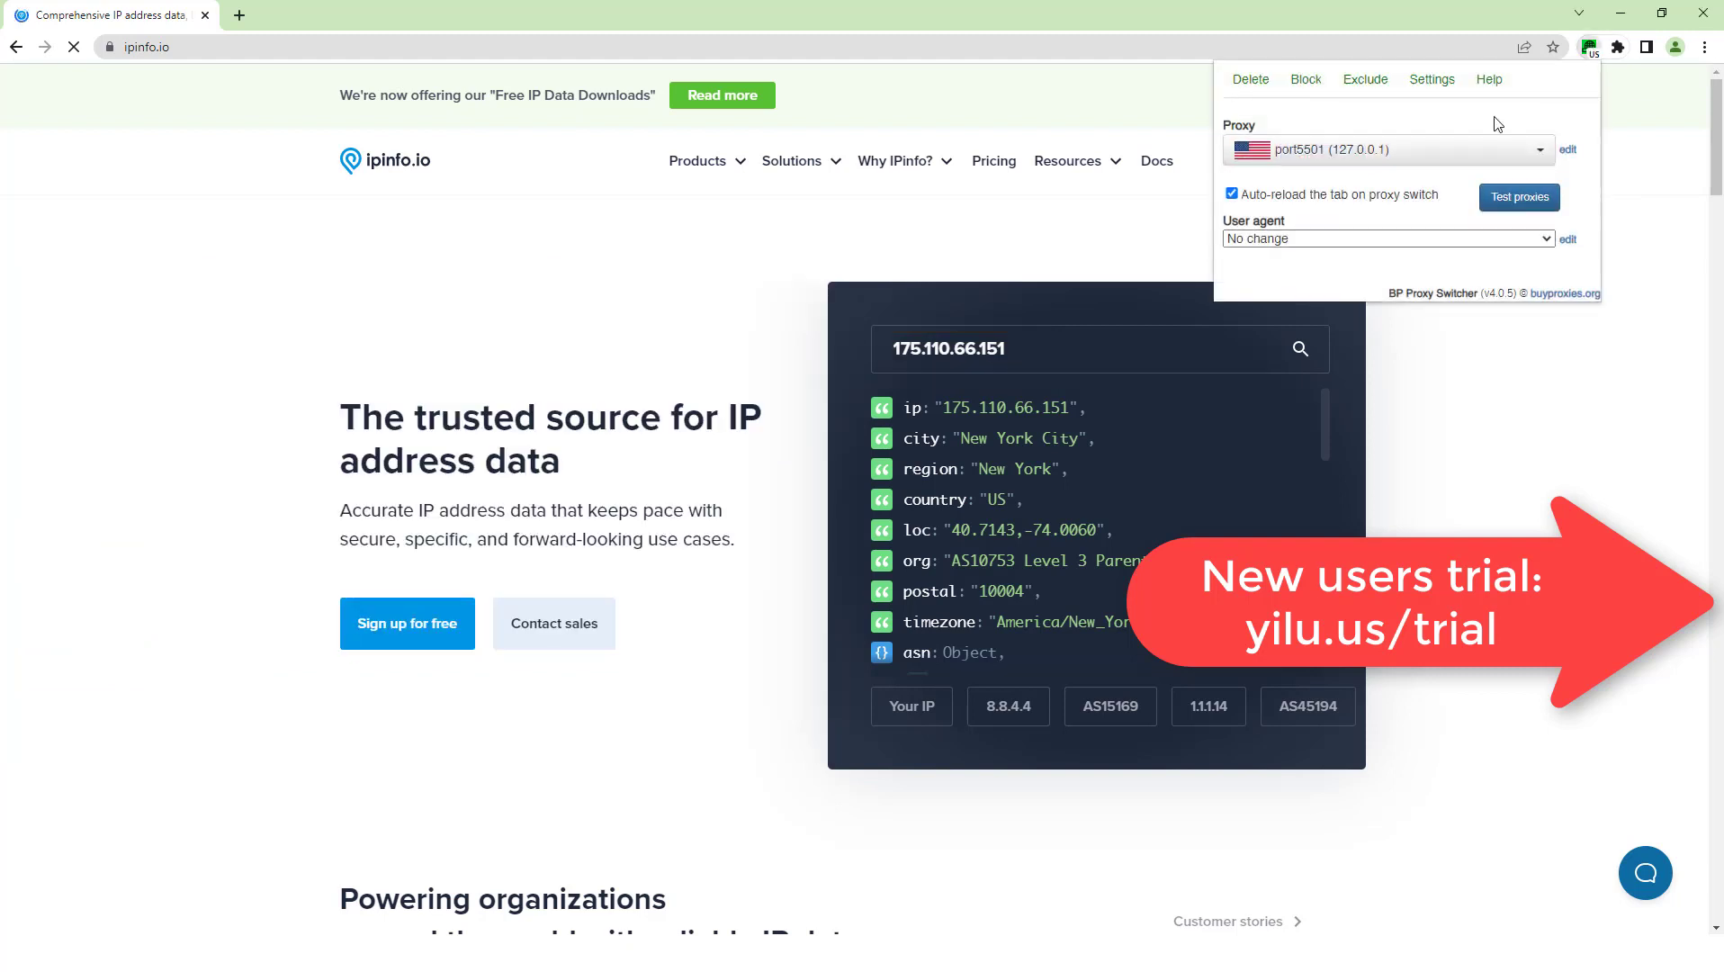
# Select port5502 and check ipinfo.io shows 45.237.180.191 in Madre de Deus, Brazil
pyautogui.click(1388, 149)
pyautogui.click(1334, 284)
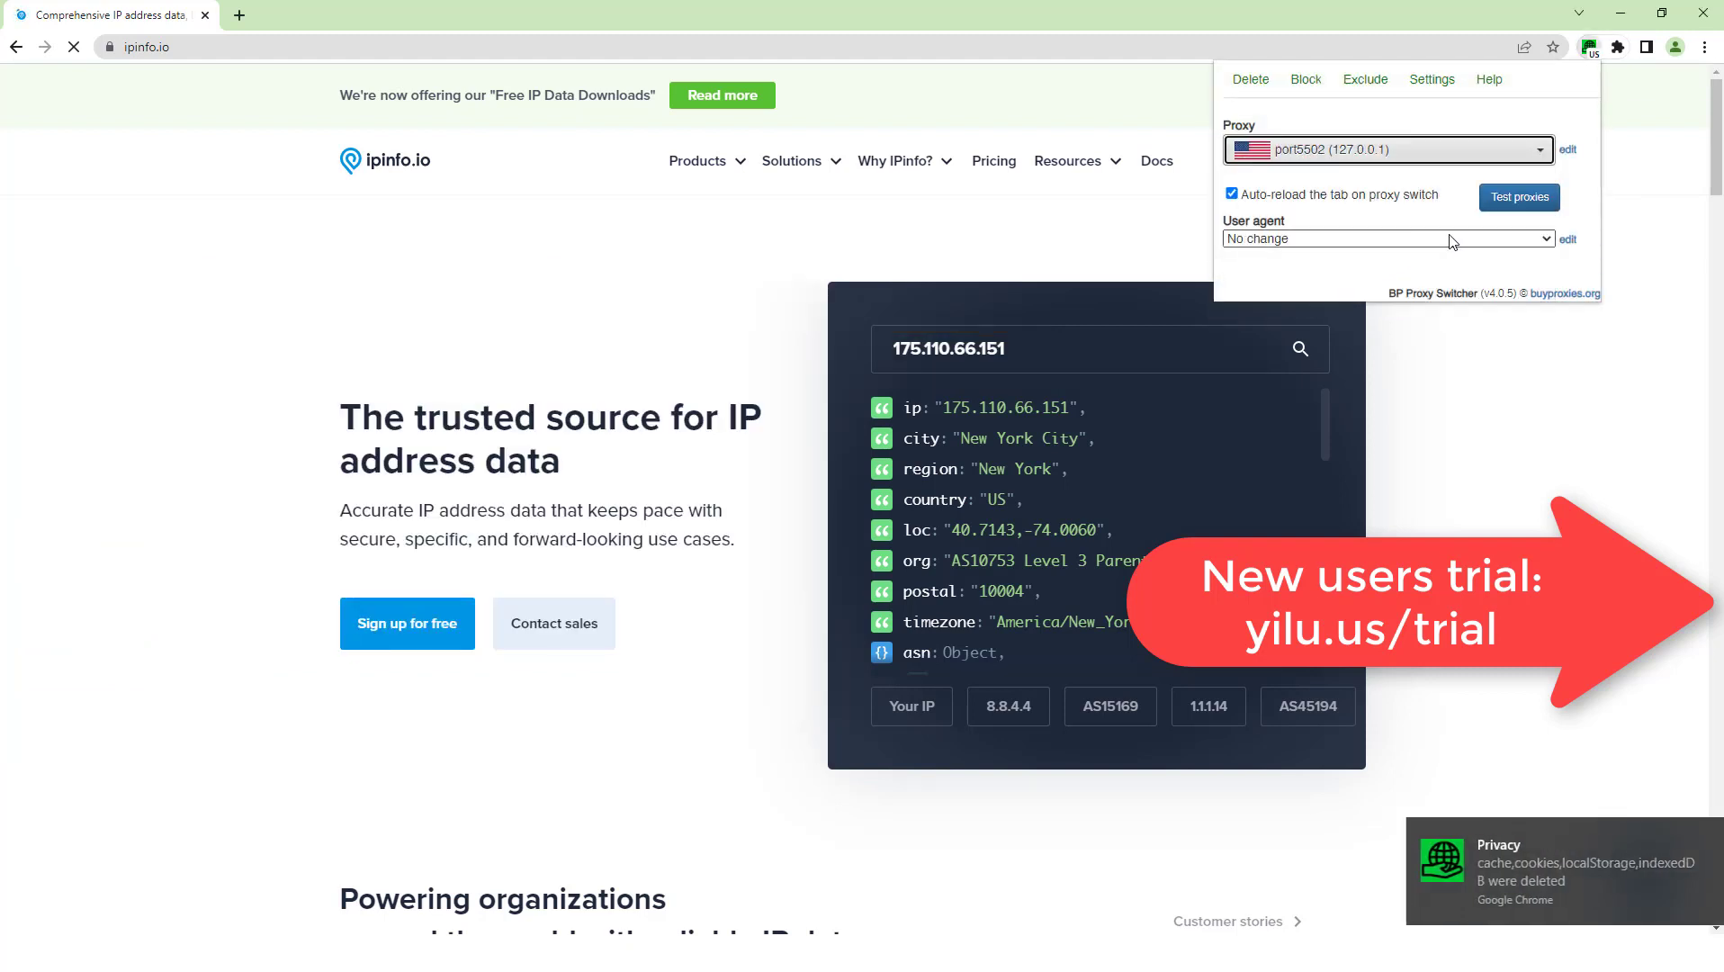
pyautogui.click(990, 245)
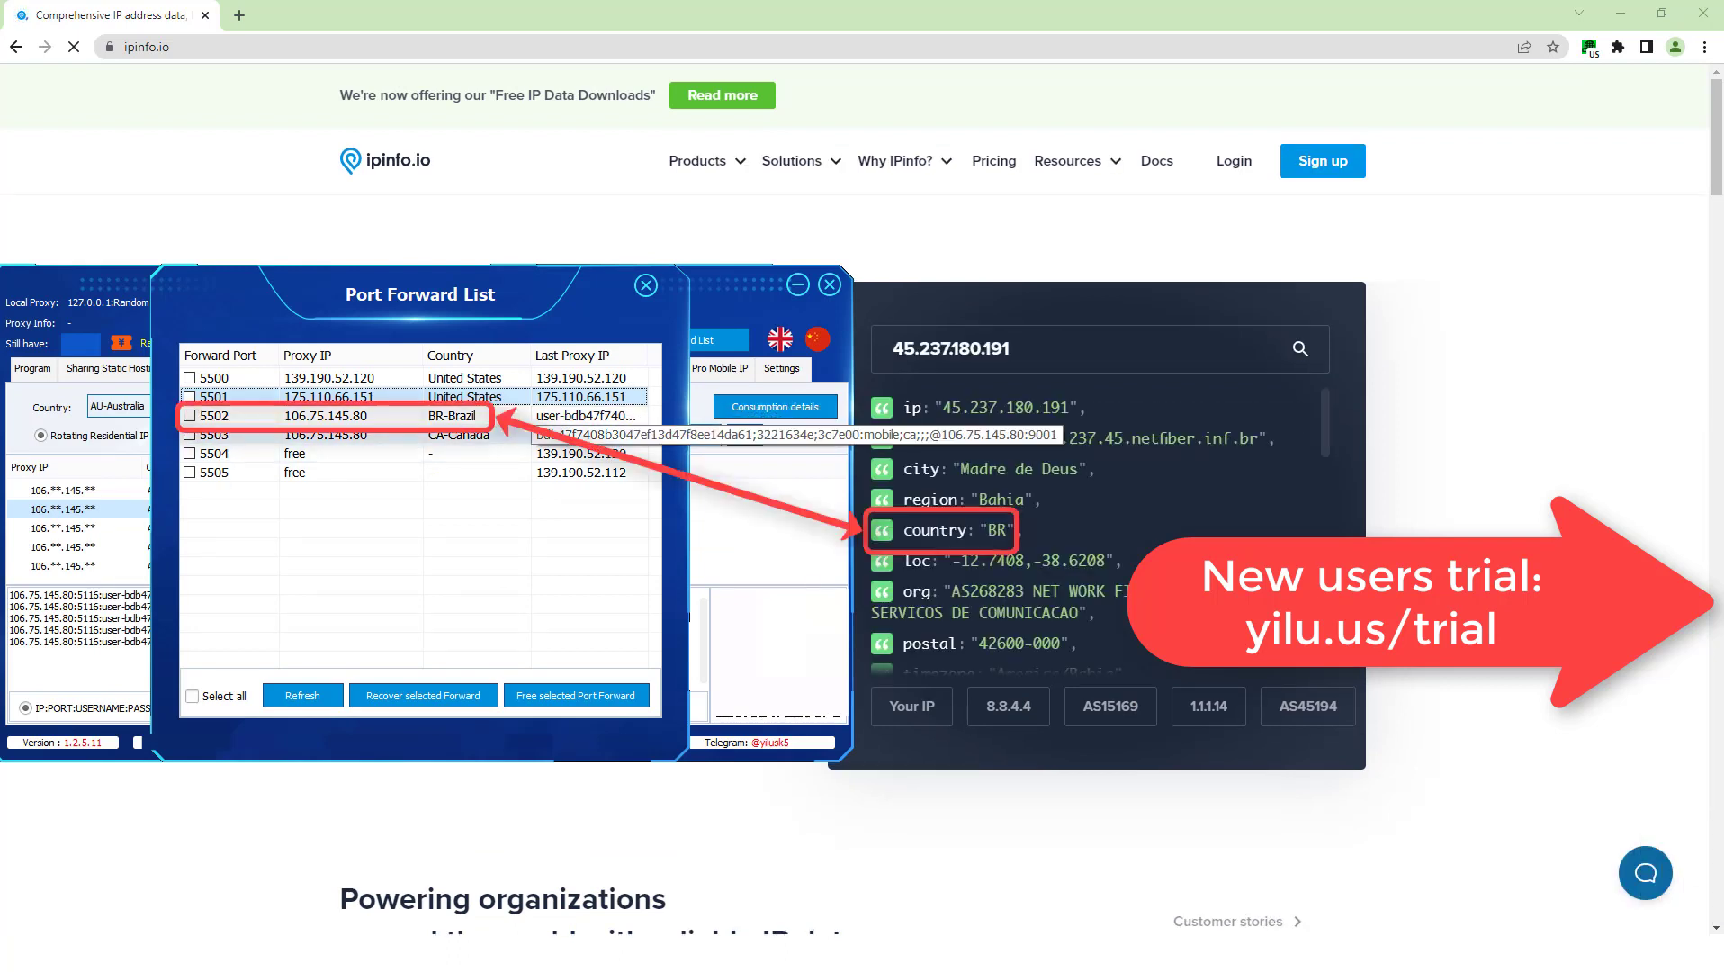
pyautogui.click(558, 415)
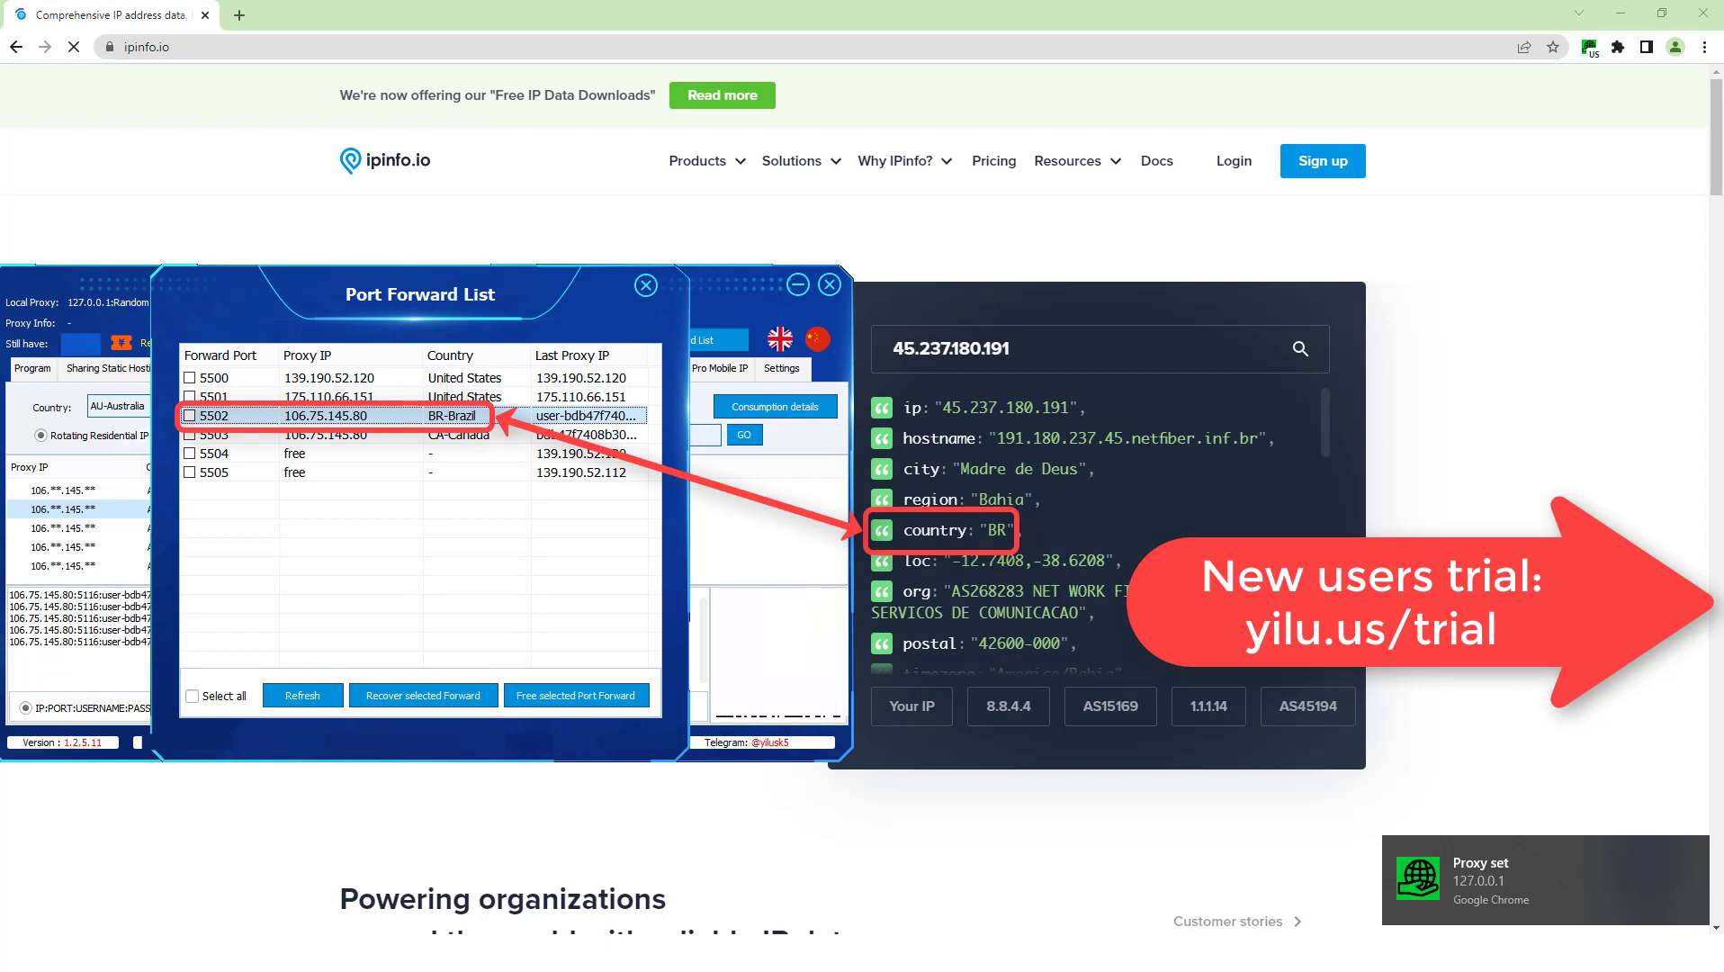
pyautogui.click(1589, 47)
# Select port5503 and verify ipinfo.io reports 142.183.237.47 in Cornwall, Ontario
pyautogui.click(1388, 150)
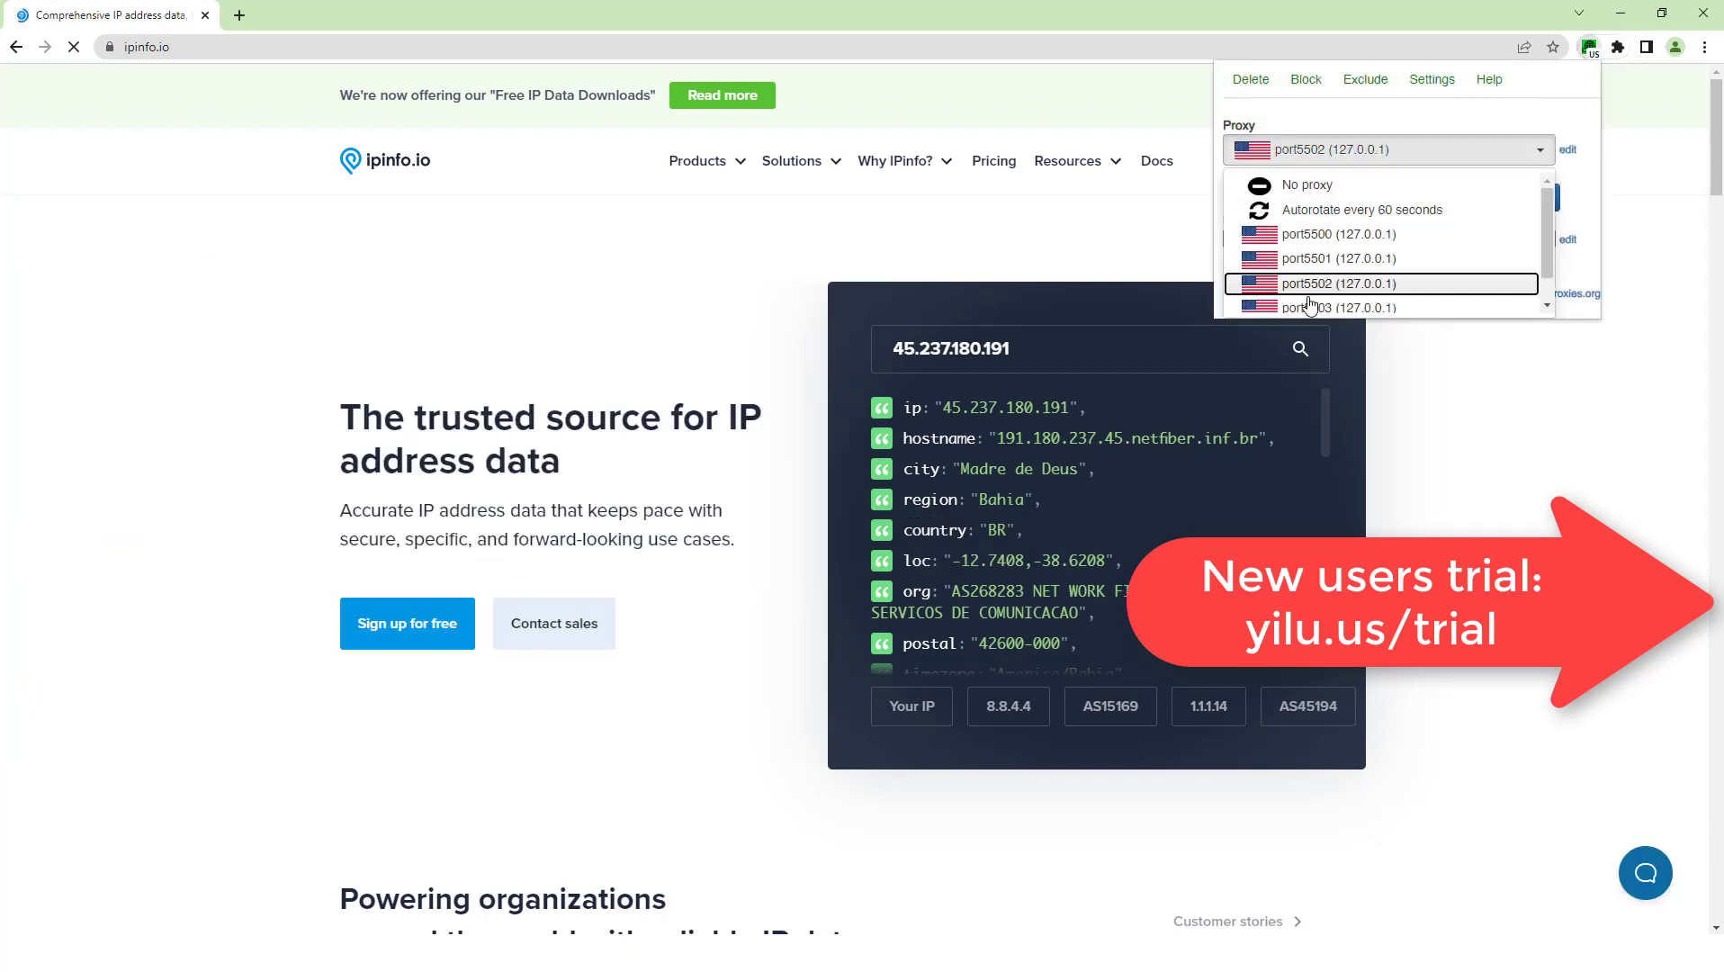
pyautogui.click(1310, 307)
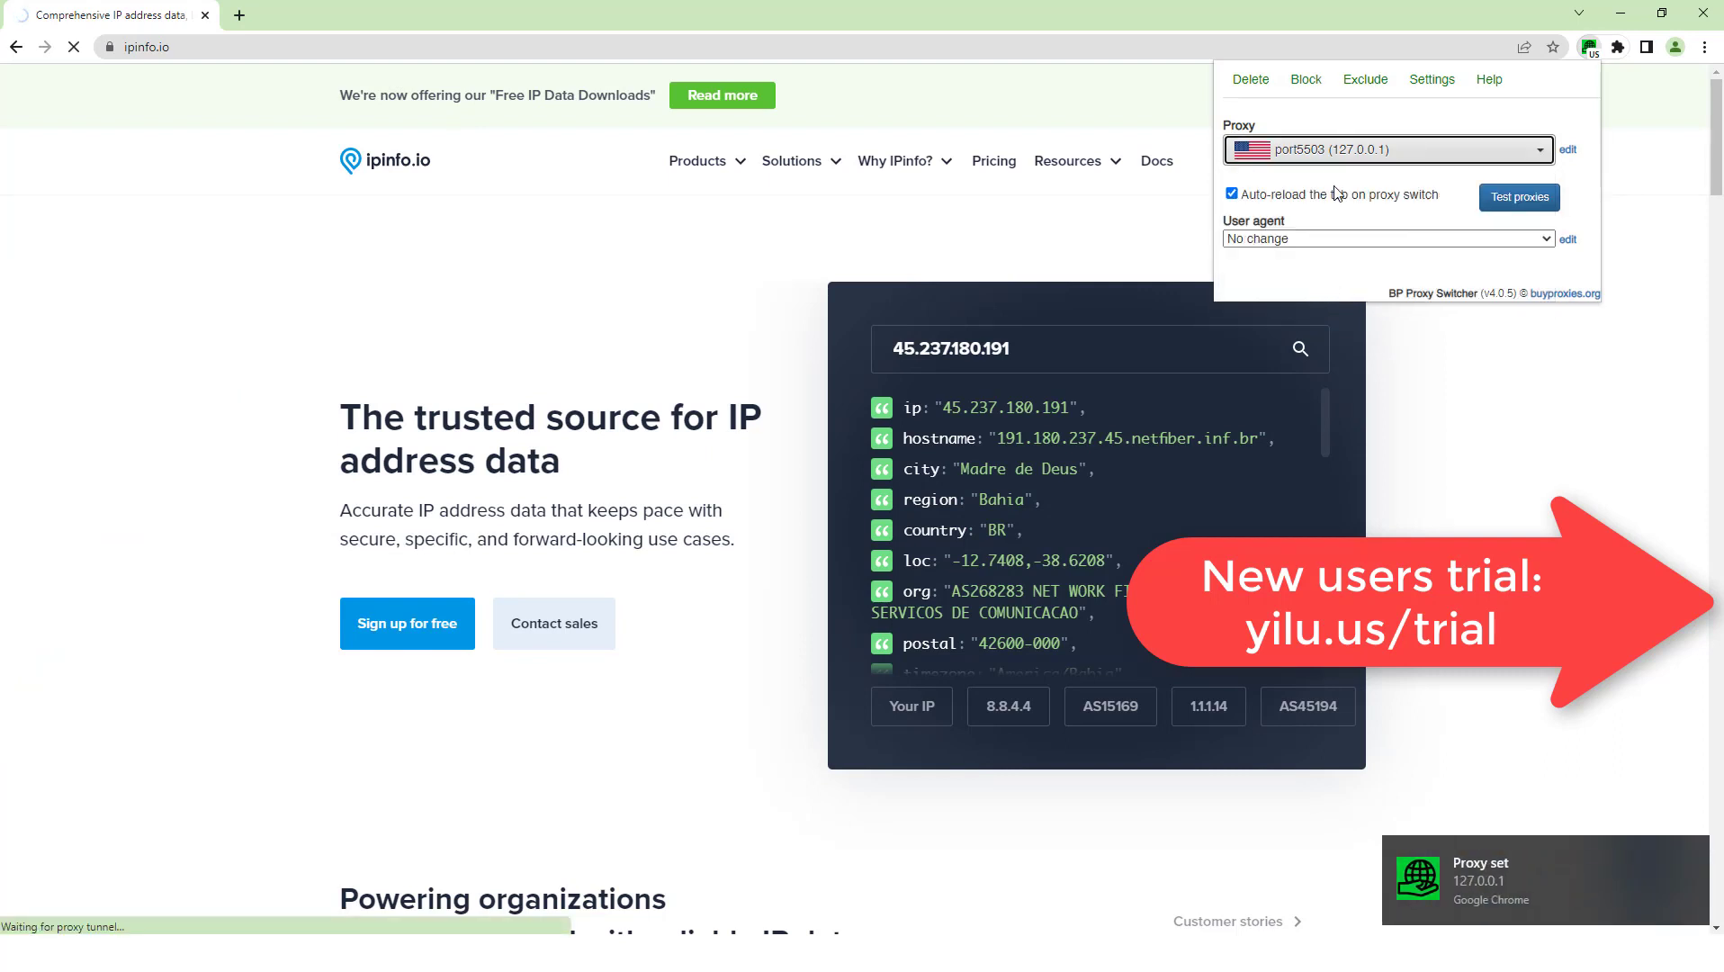
pyautogui.click(1089, 216)
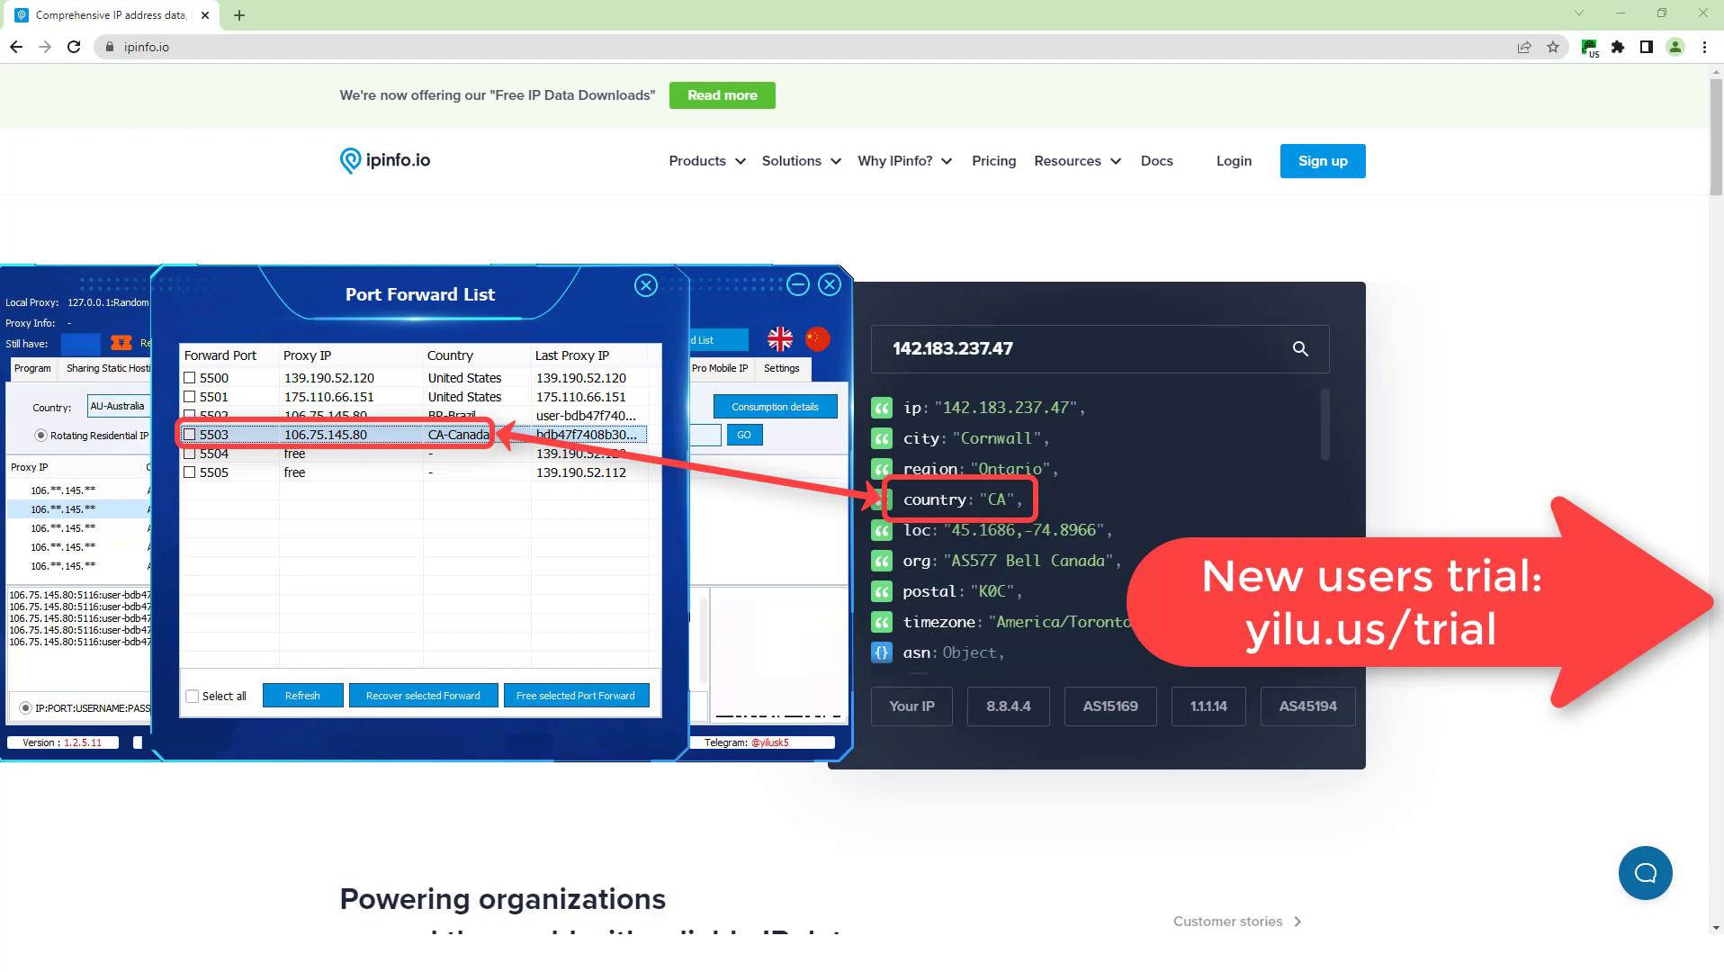
pyautogui.click(1590, 47)
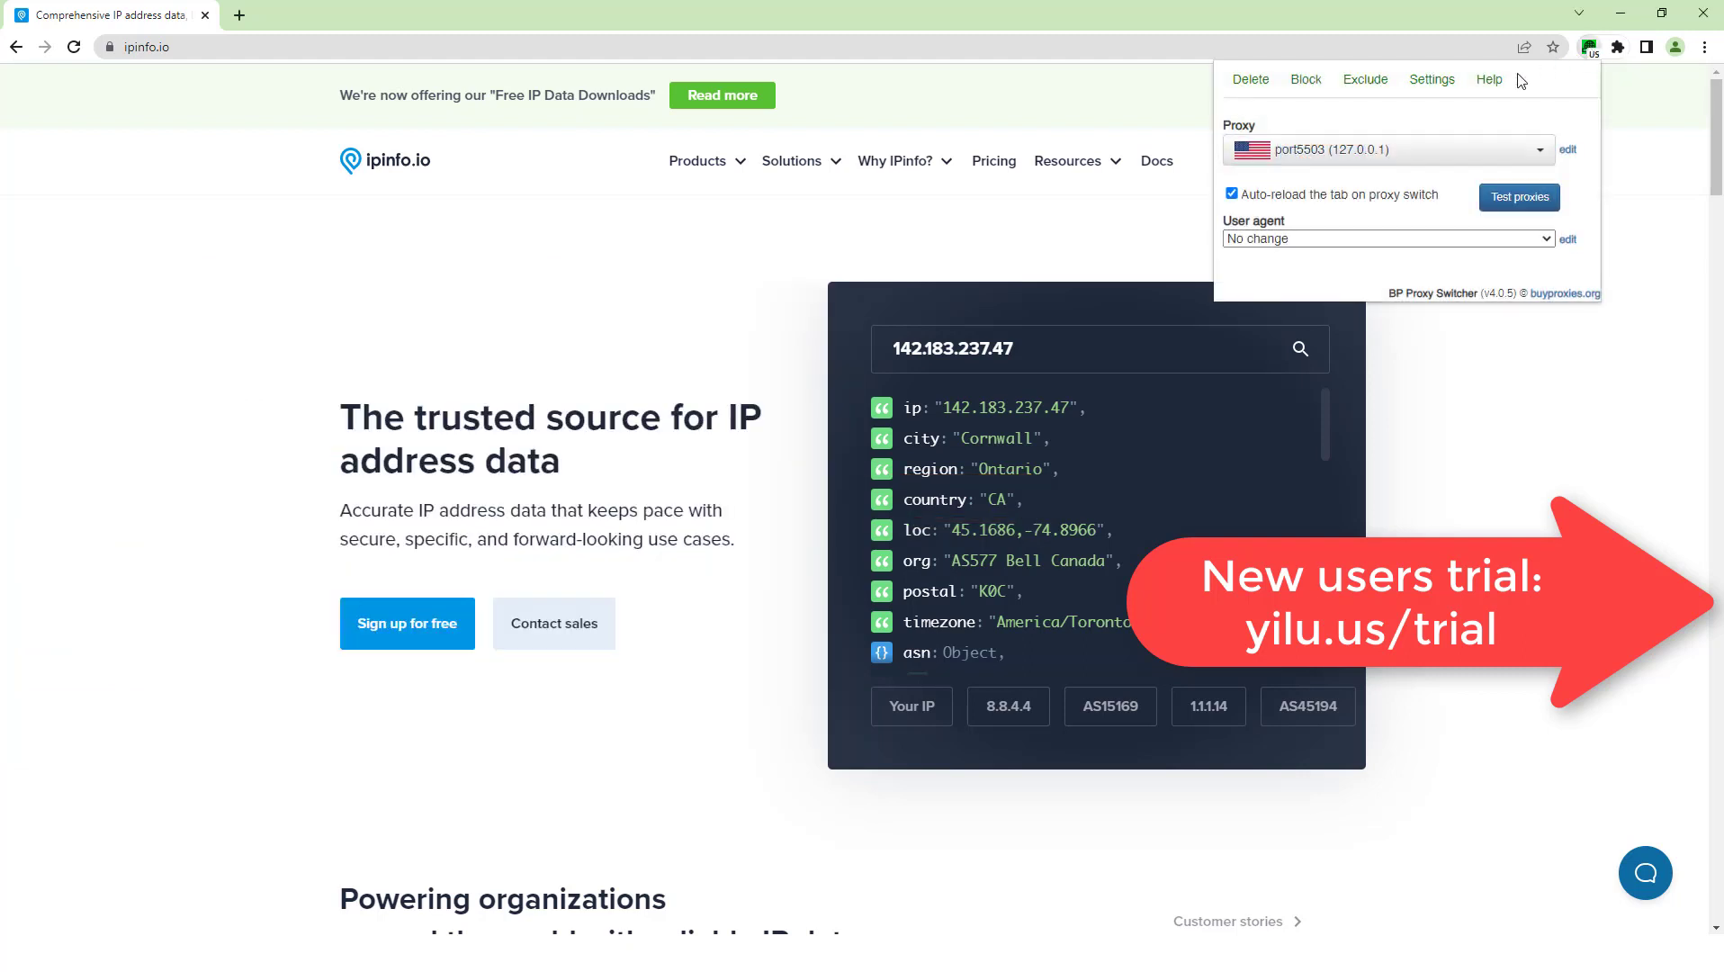
# Select the username proxy on 106.75.145.80, then check the user agent stays No change
pyautogui.click(1419, 153)
pyautogui.scroll(-1, 1386, 261)
pyautogui.click(1339, 300)
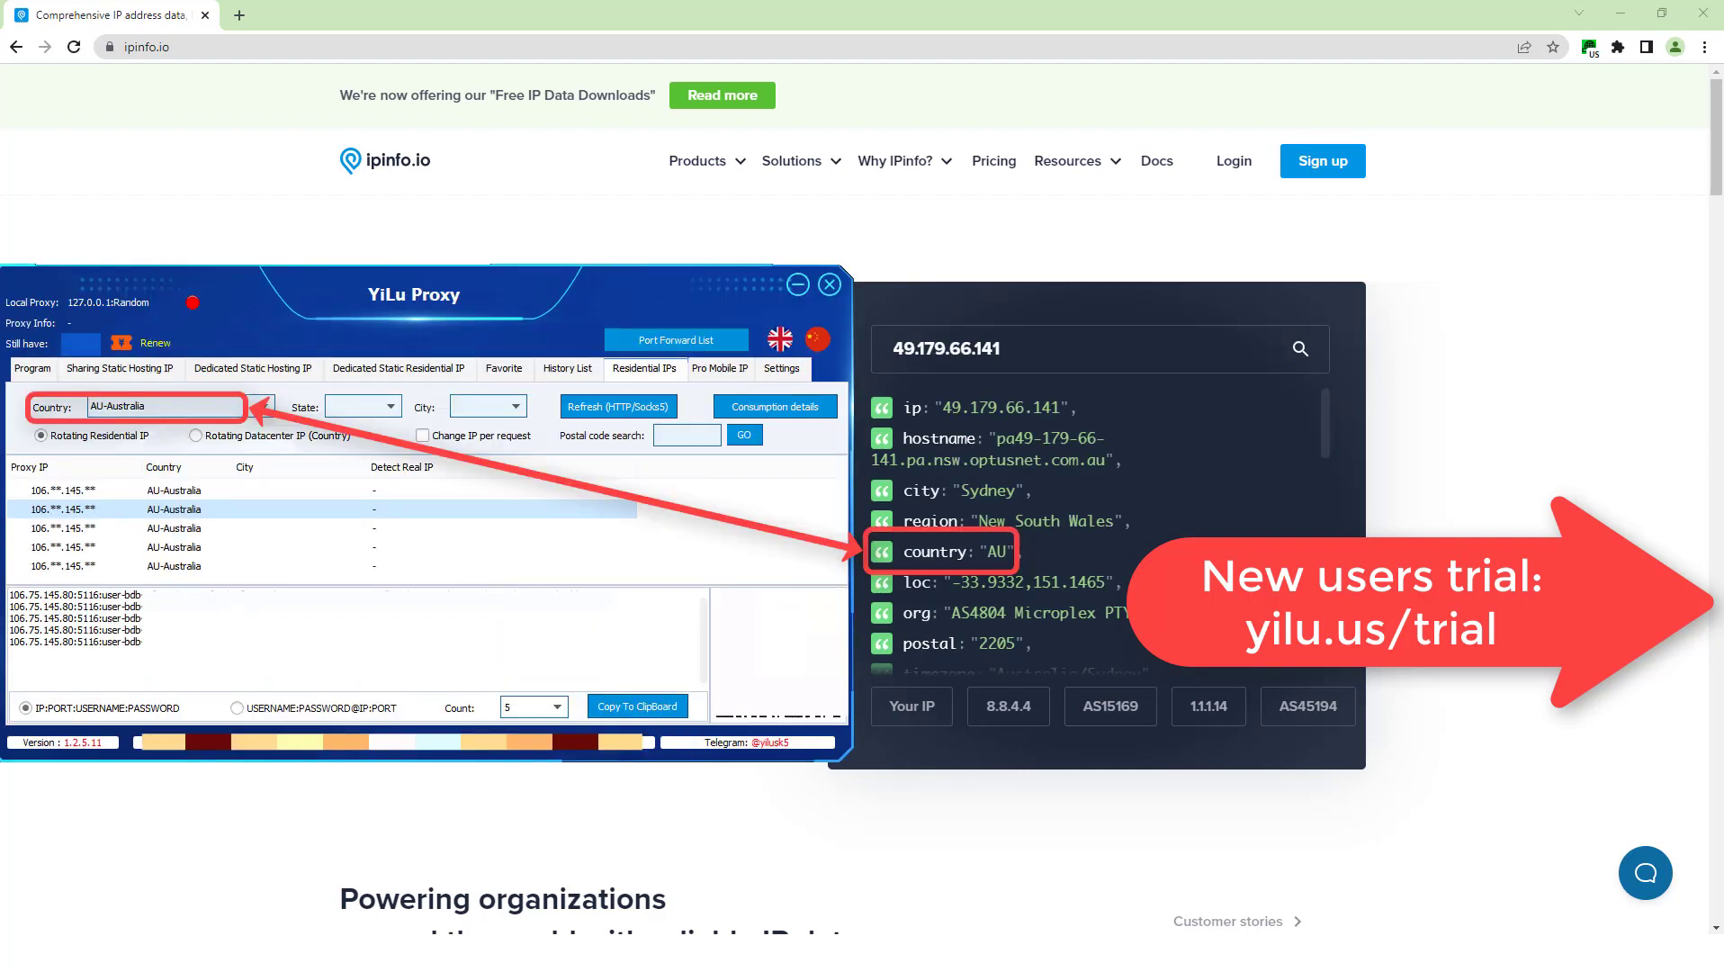
pyautogui.click(1589, 49)
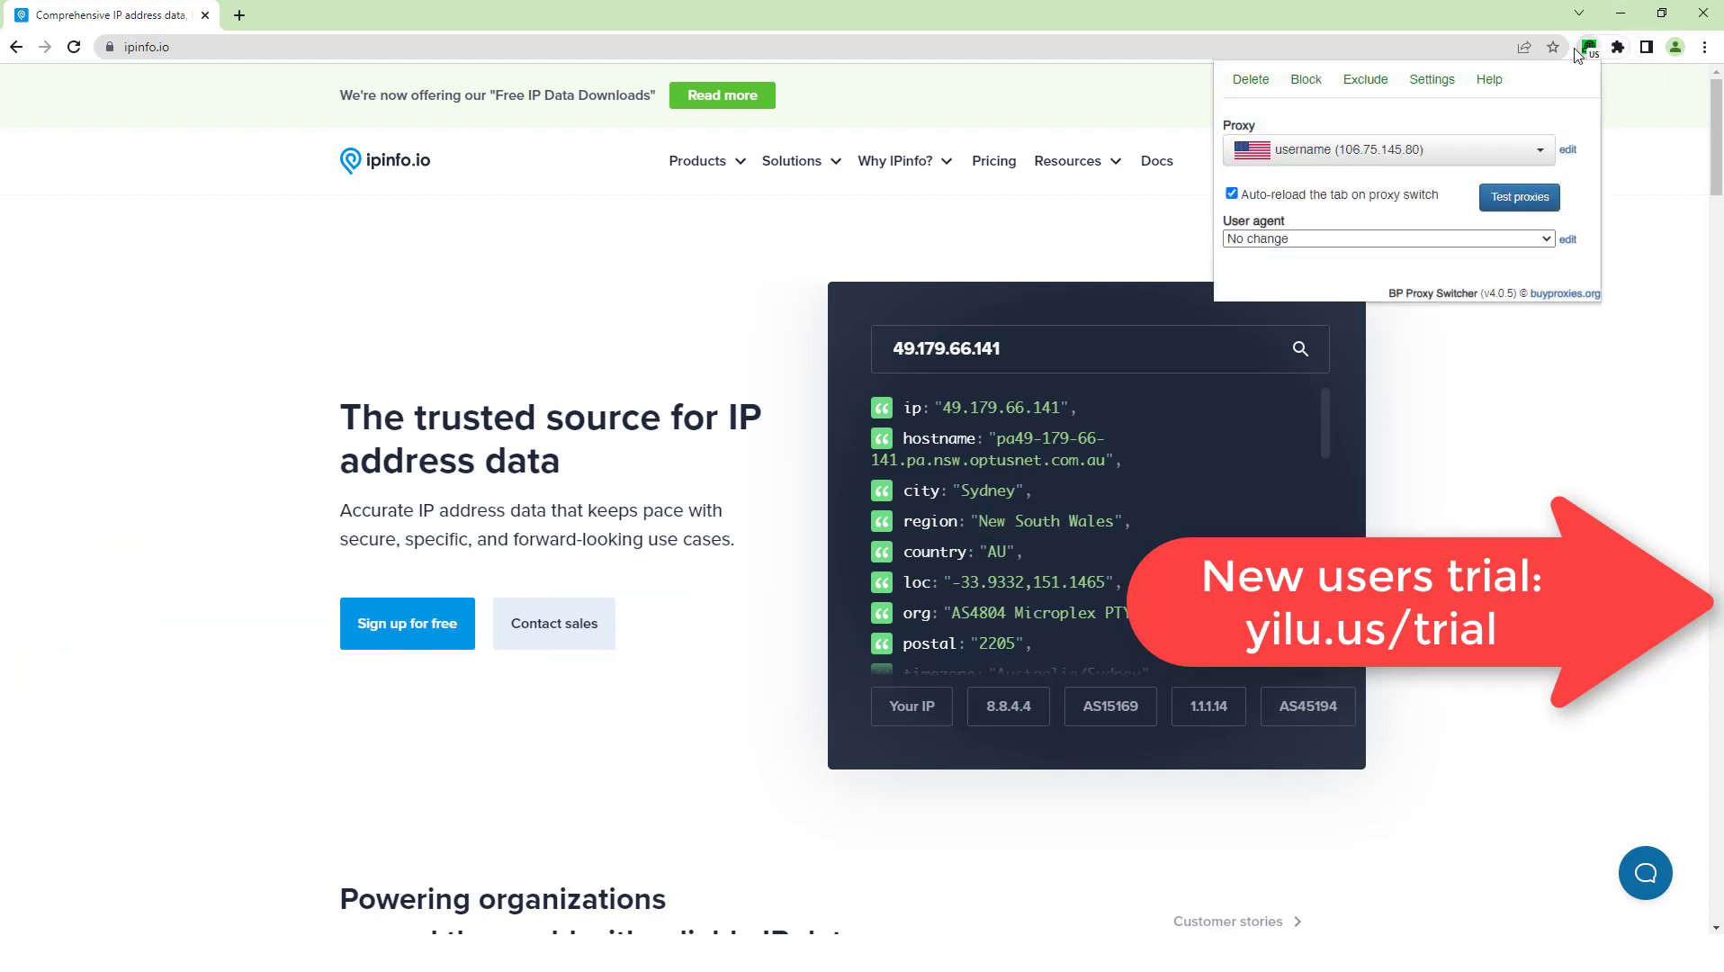
pyautogui.click(1300, 238)
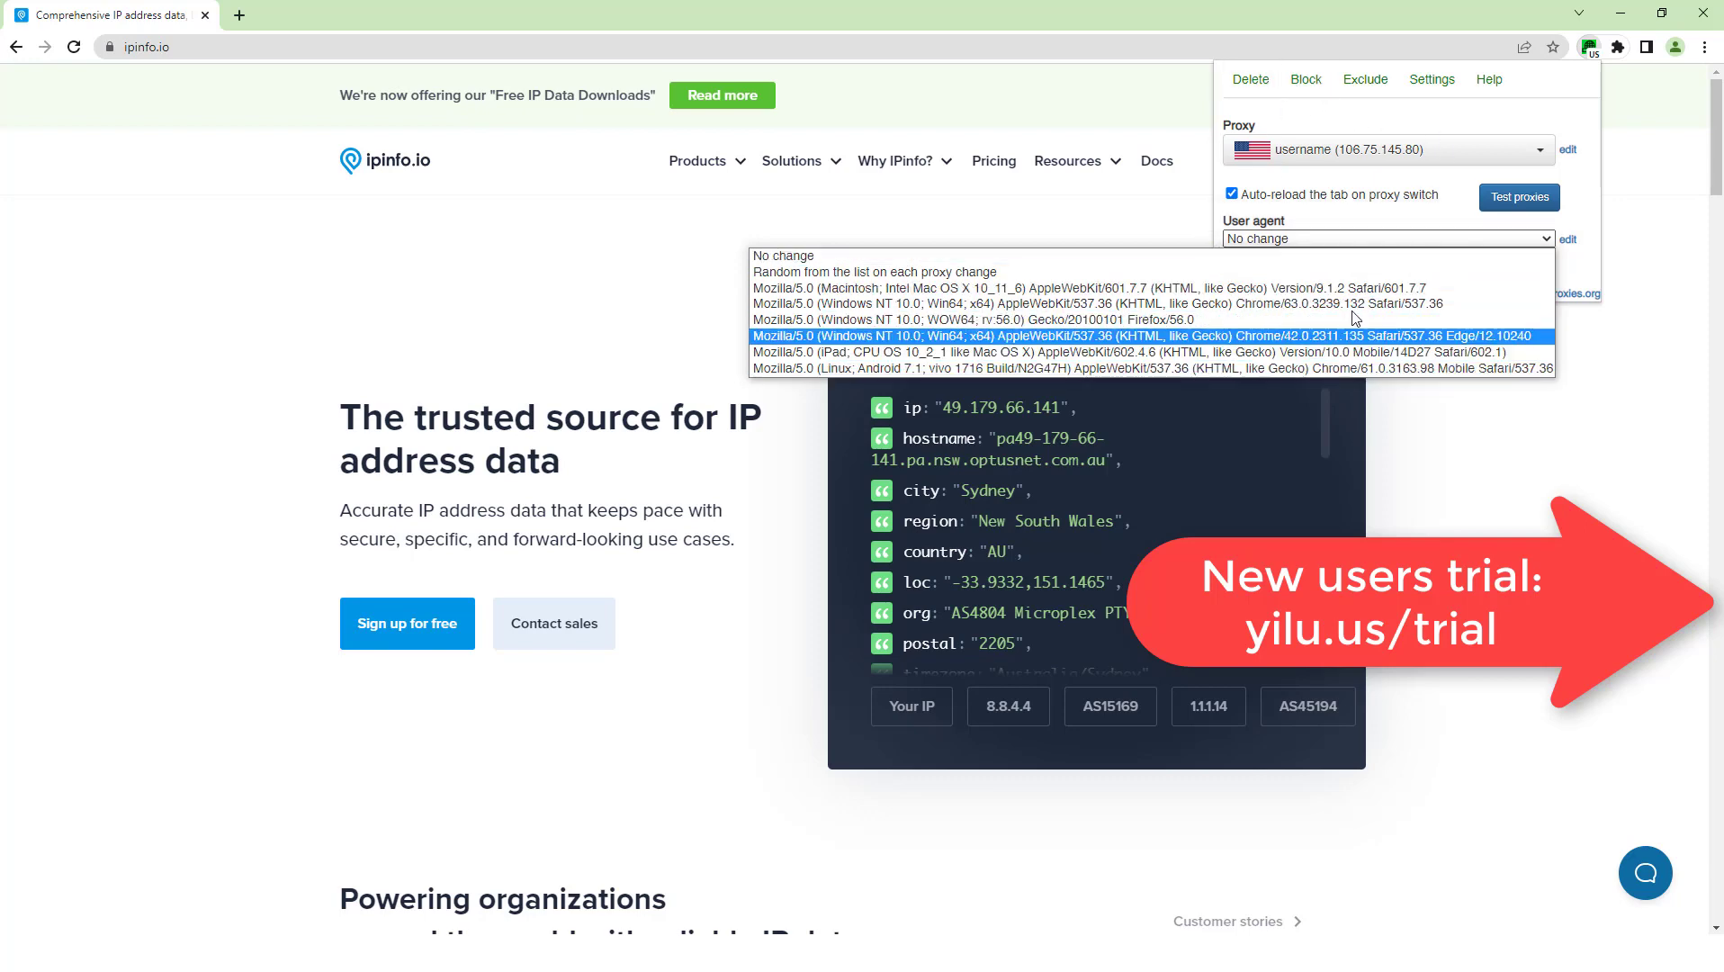
pyautogui.click(1309, 110)
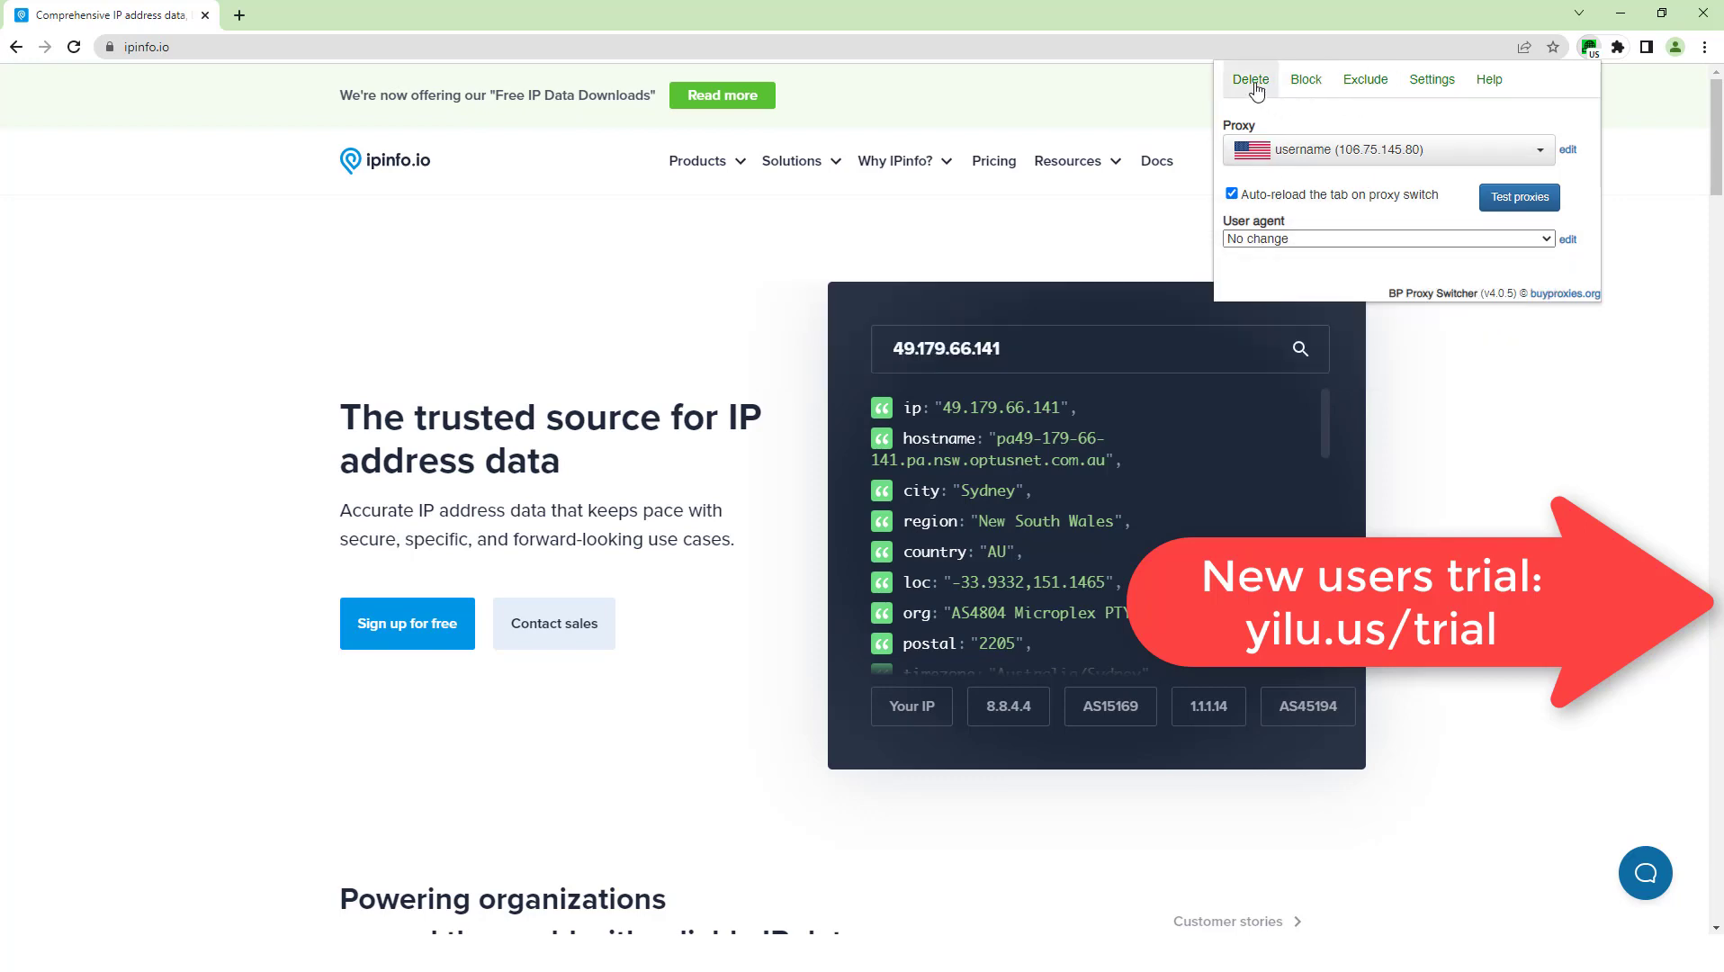
pyautogui.click(1257, 90)
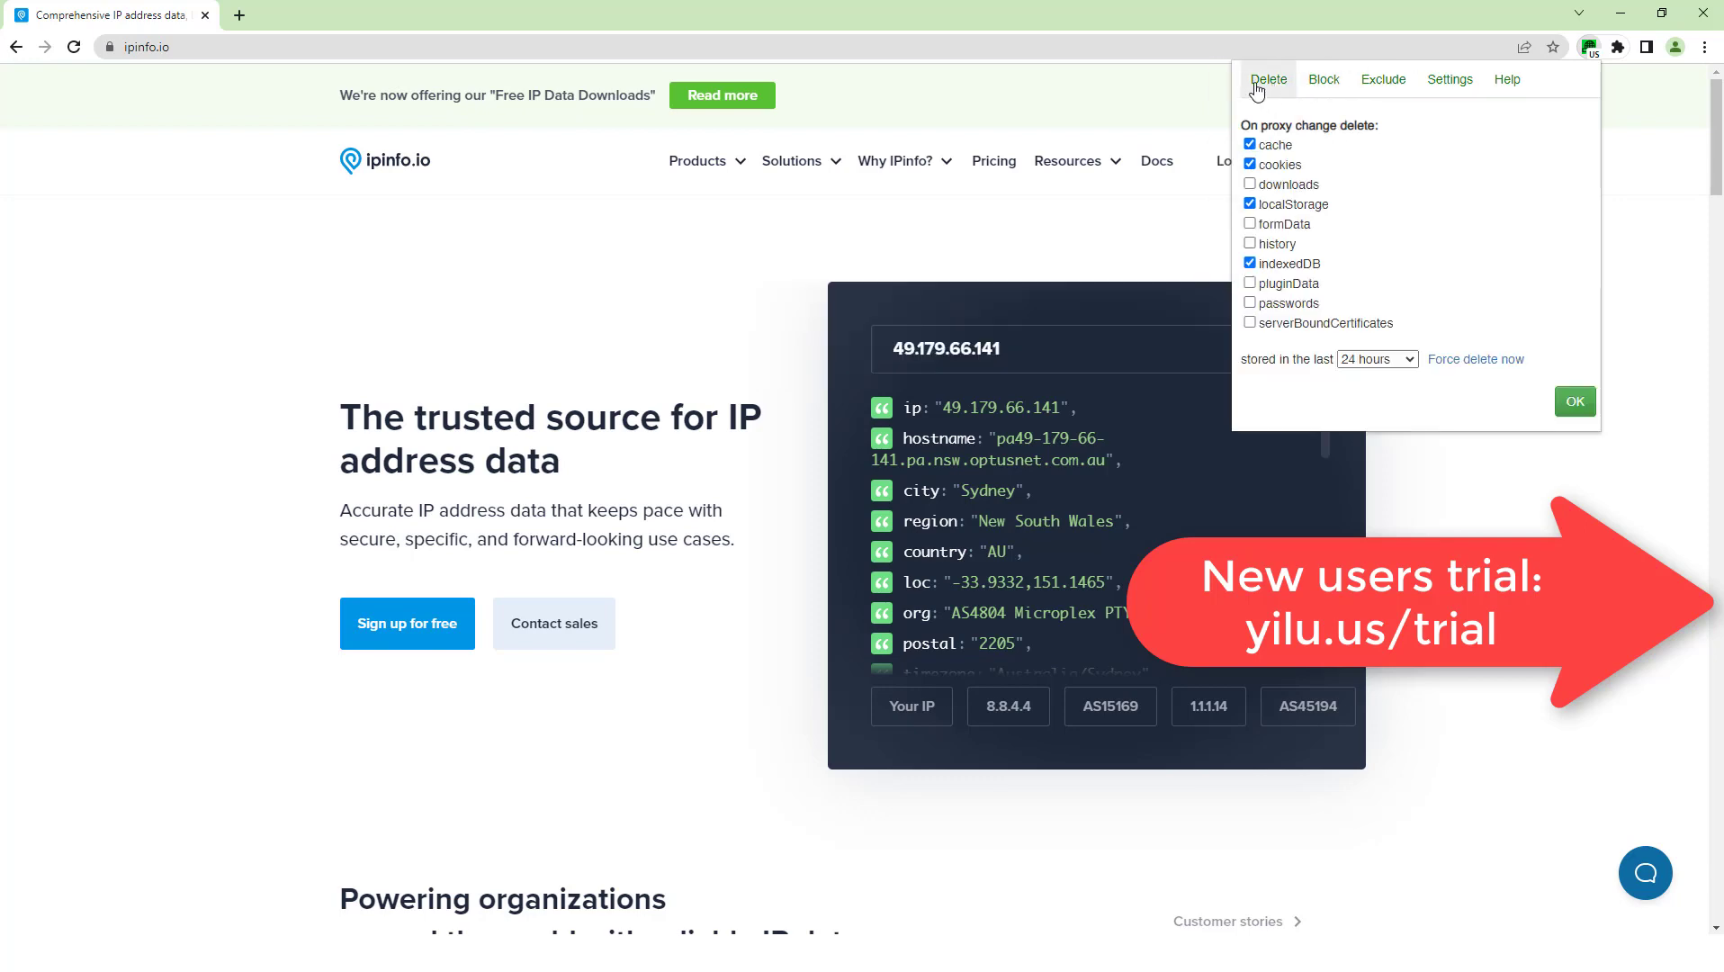
pyautogui.click(1318, 90)
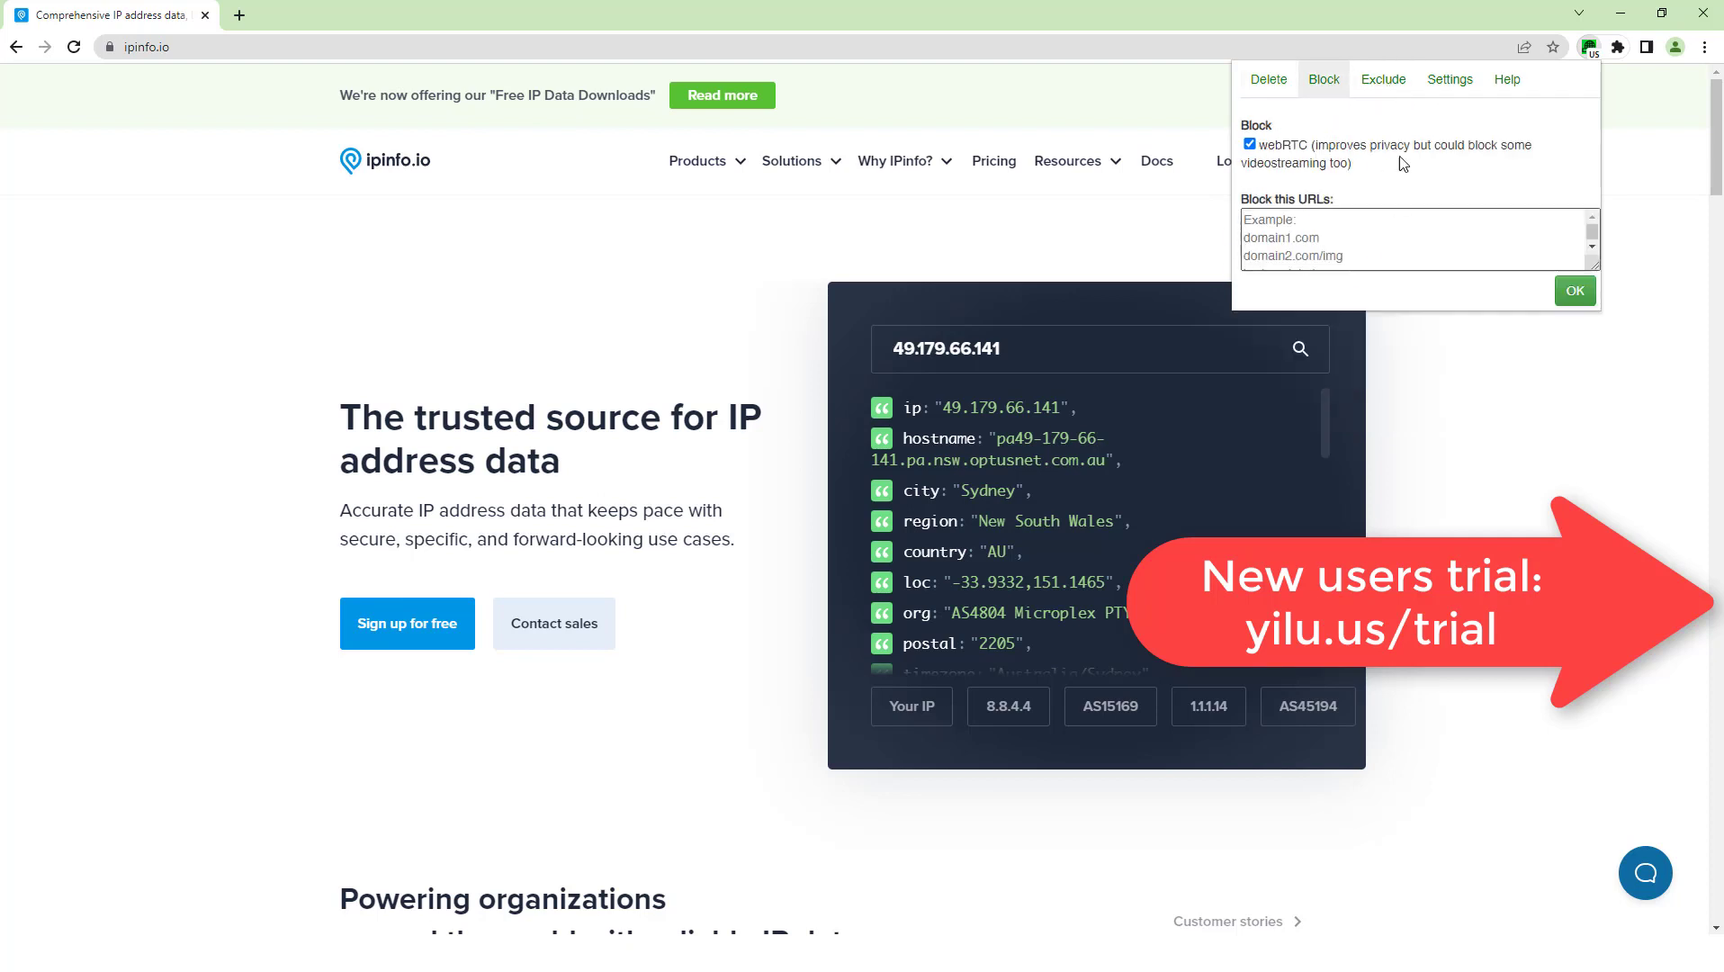
pyautogui.click(1386, 87)
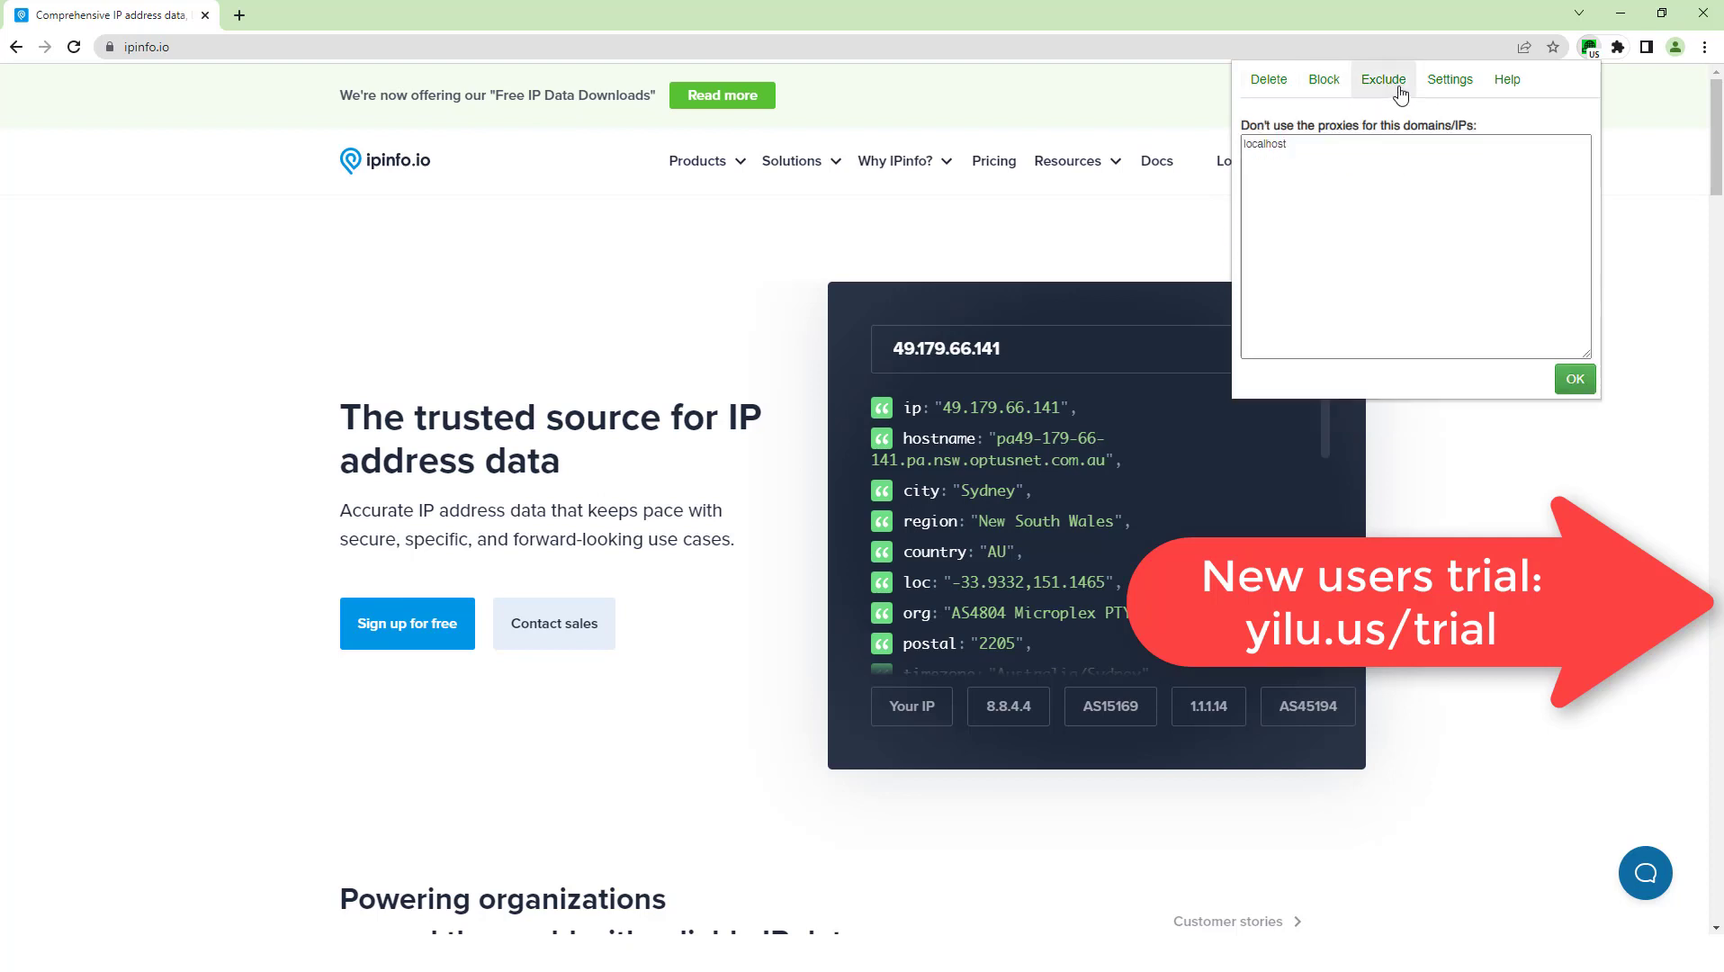
pyautogui.click(1456, 90)
pyautogui.click(1504, 83)
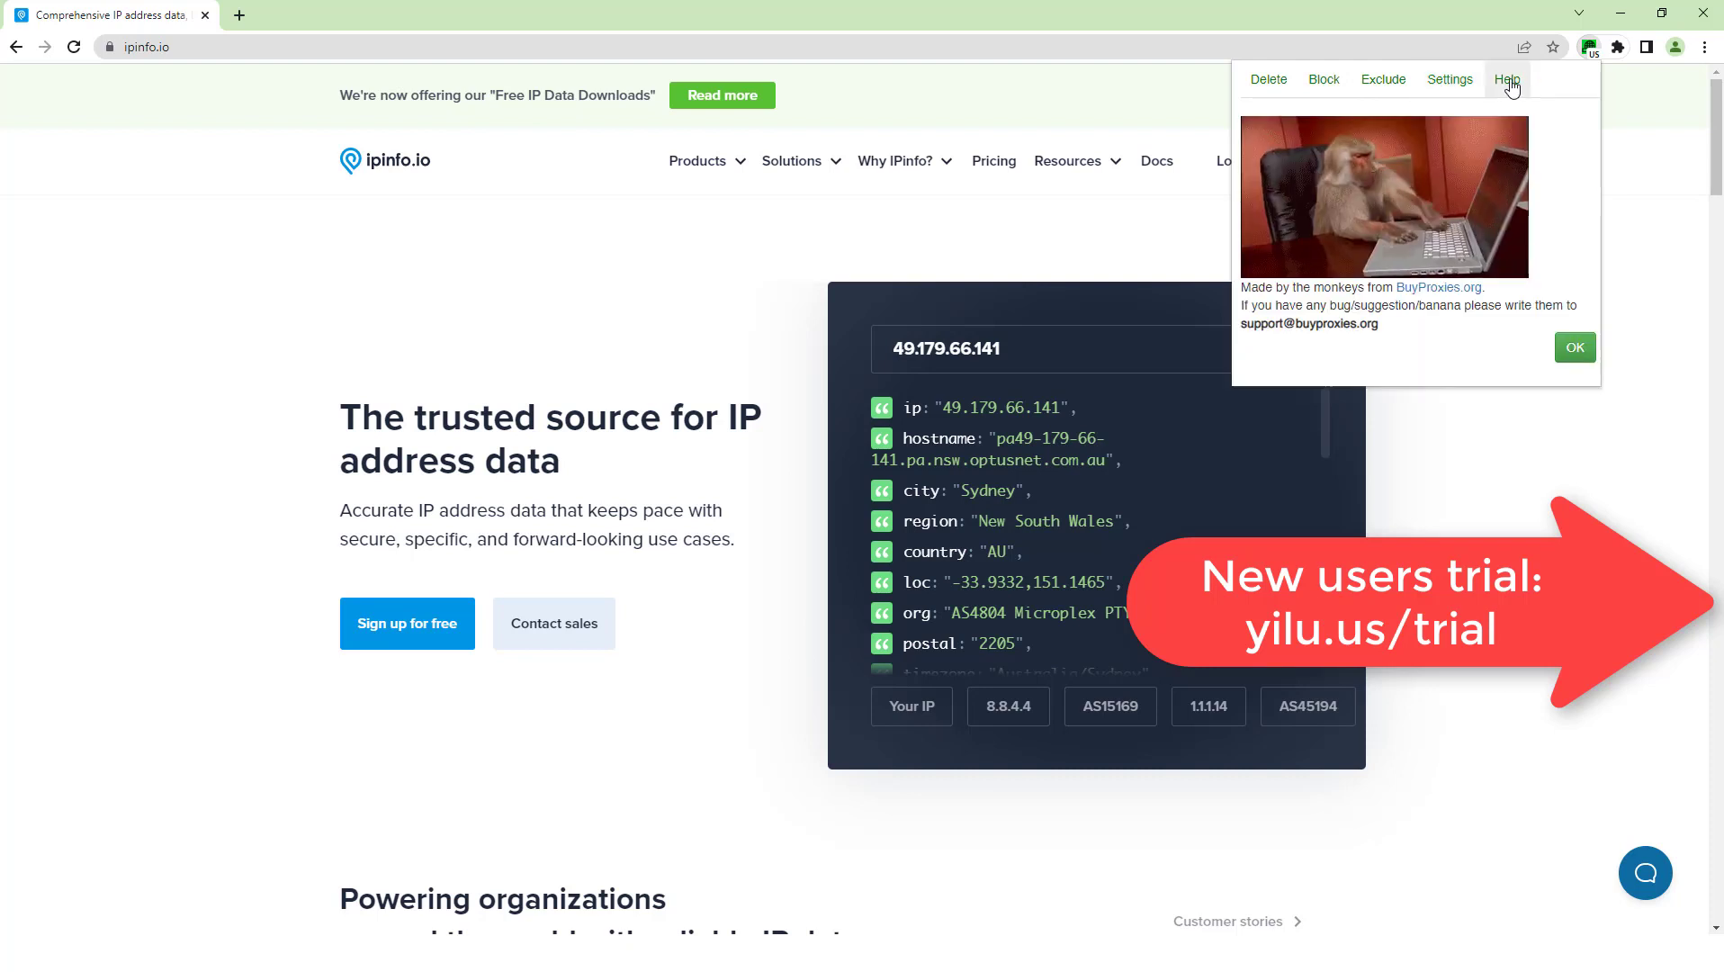
pyautogui.click(1463, 85)
pyautogui.click(1381, 90)
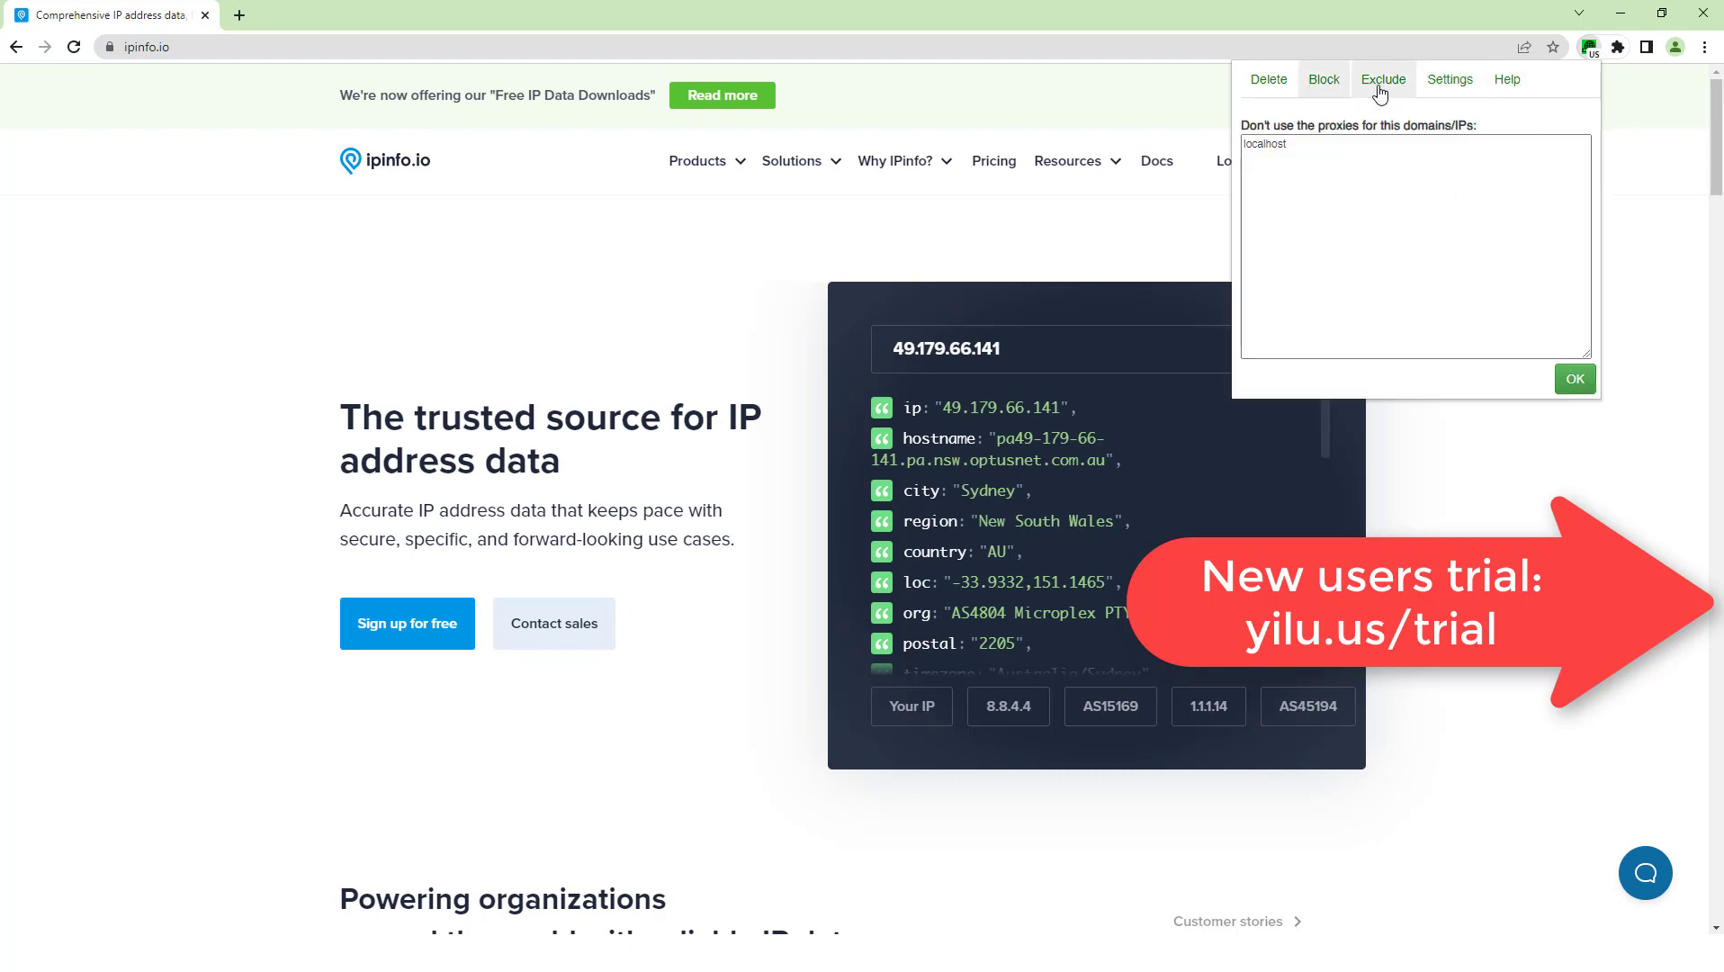
pyautogui.click(1589, 47)
# Review the Proxy list (No proxy, Autorotate every 60 seconds, ports), then dismiss the popup
pyautogui.click(1589, 47)
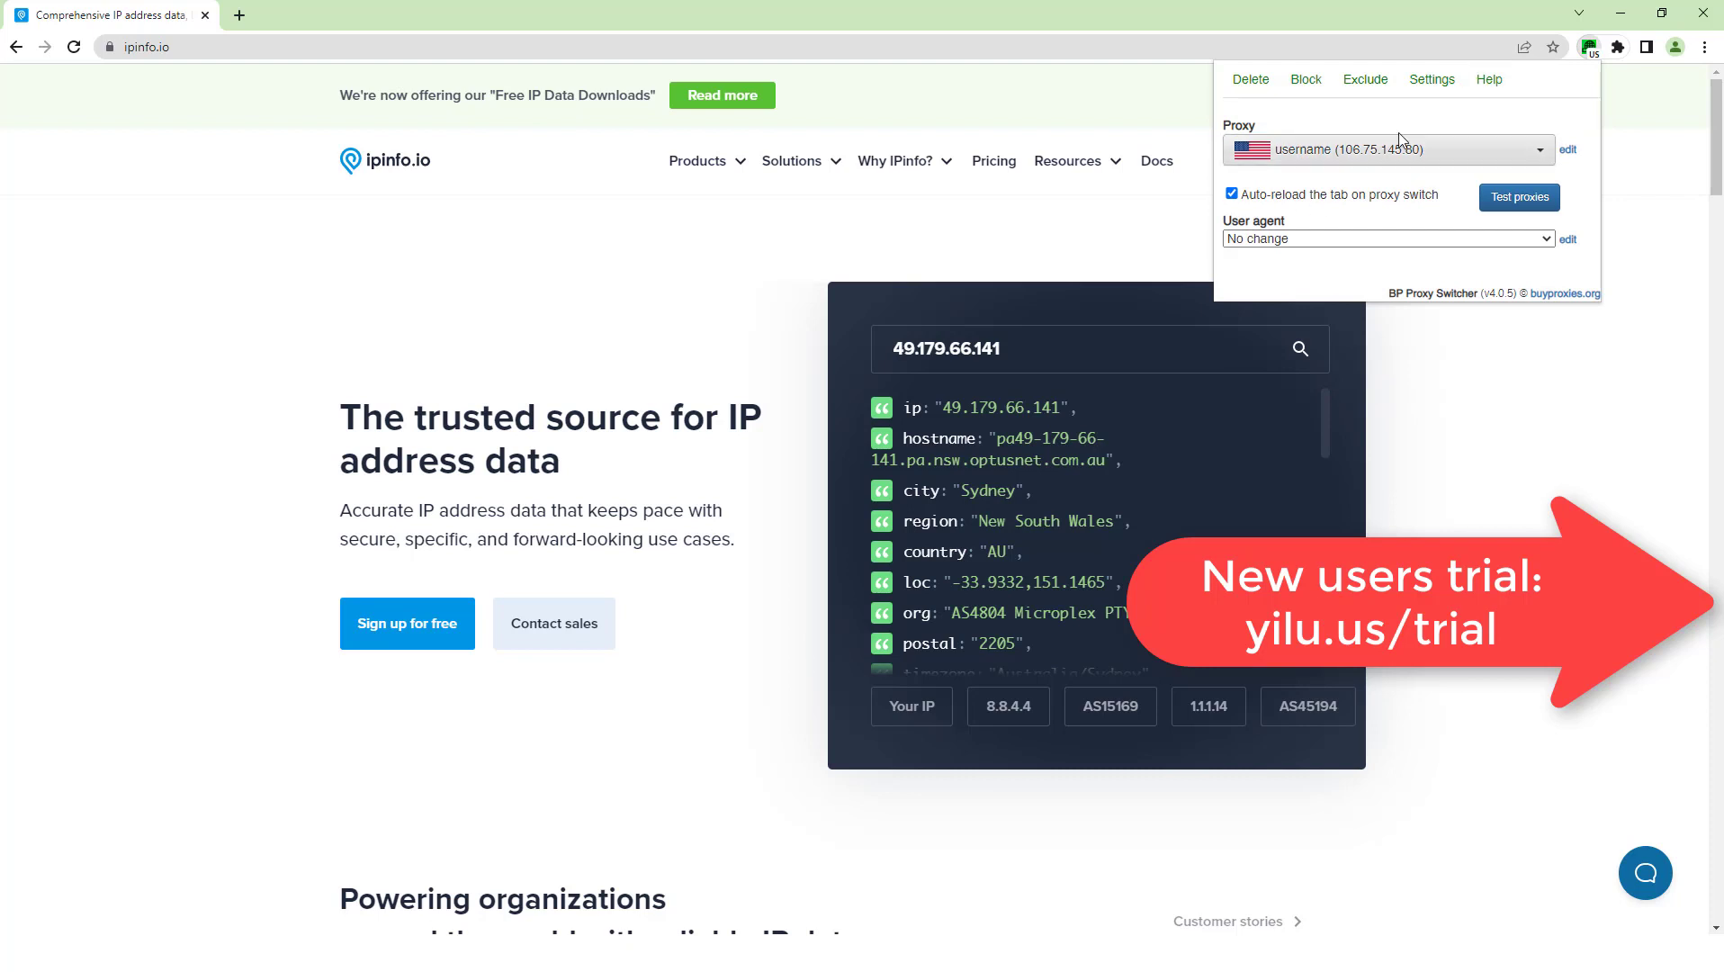
pyautogui.click(1356, 157)
pyautogui.scroll(5, 1390, 205)
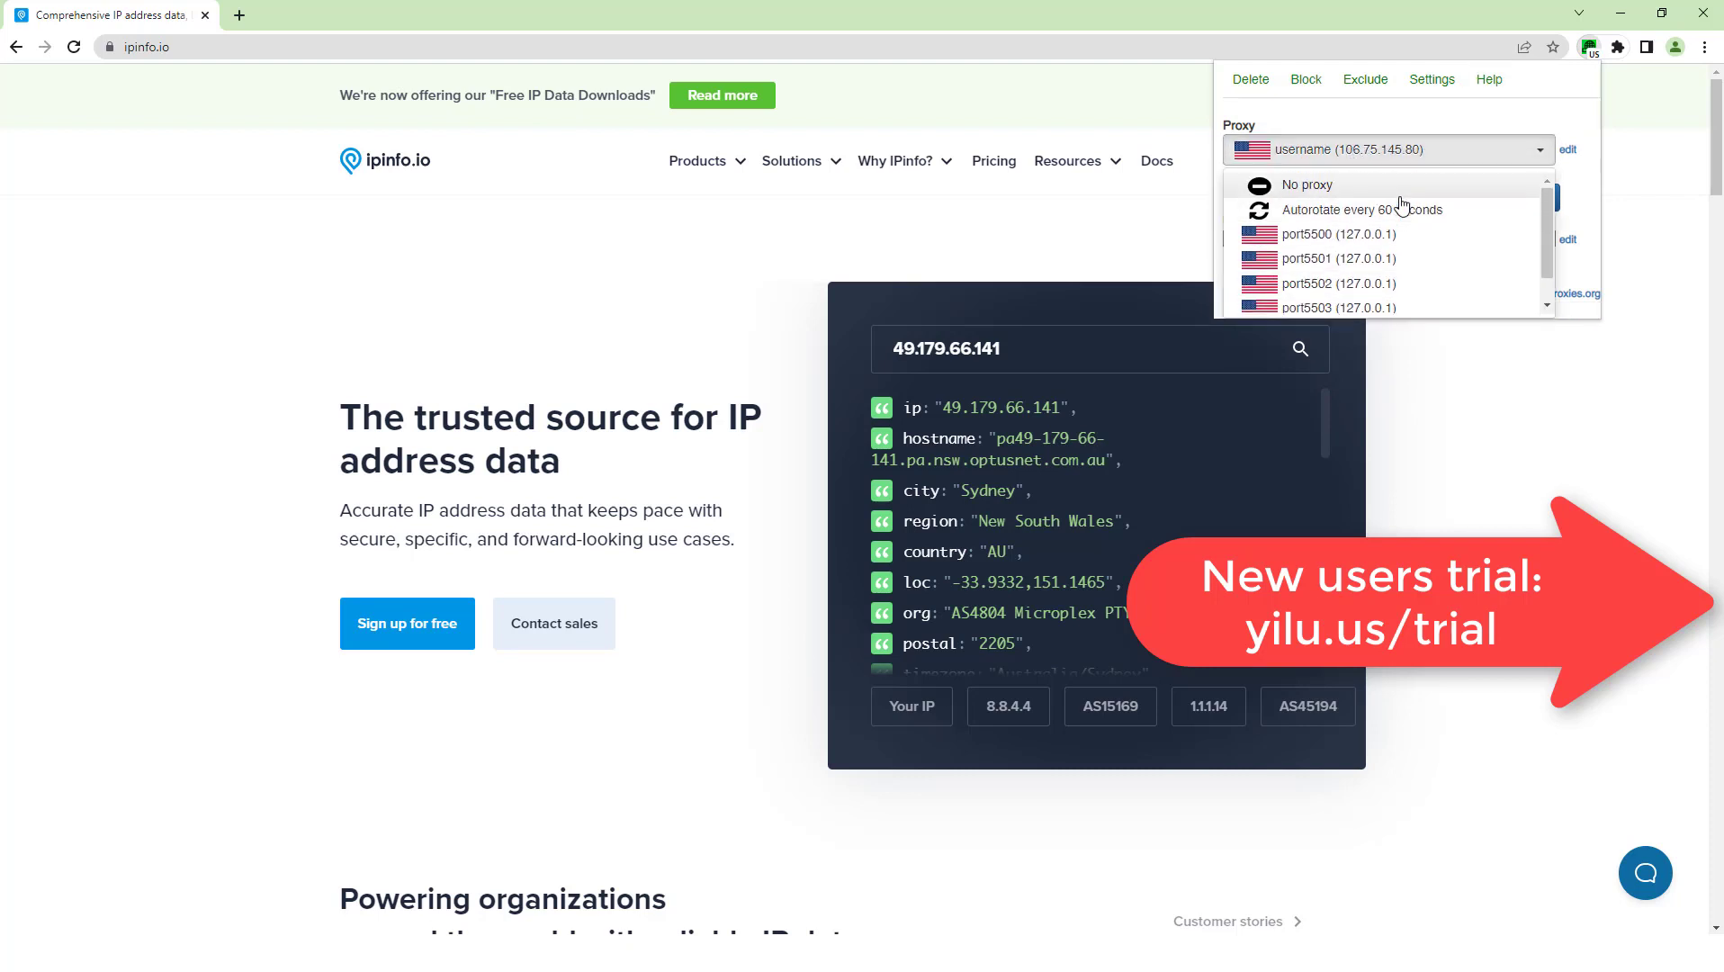
pyautogui.scroll(-5, 1390, 216)
pyautogui.scroll(5, 1404, 234)
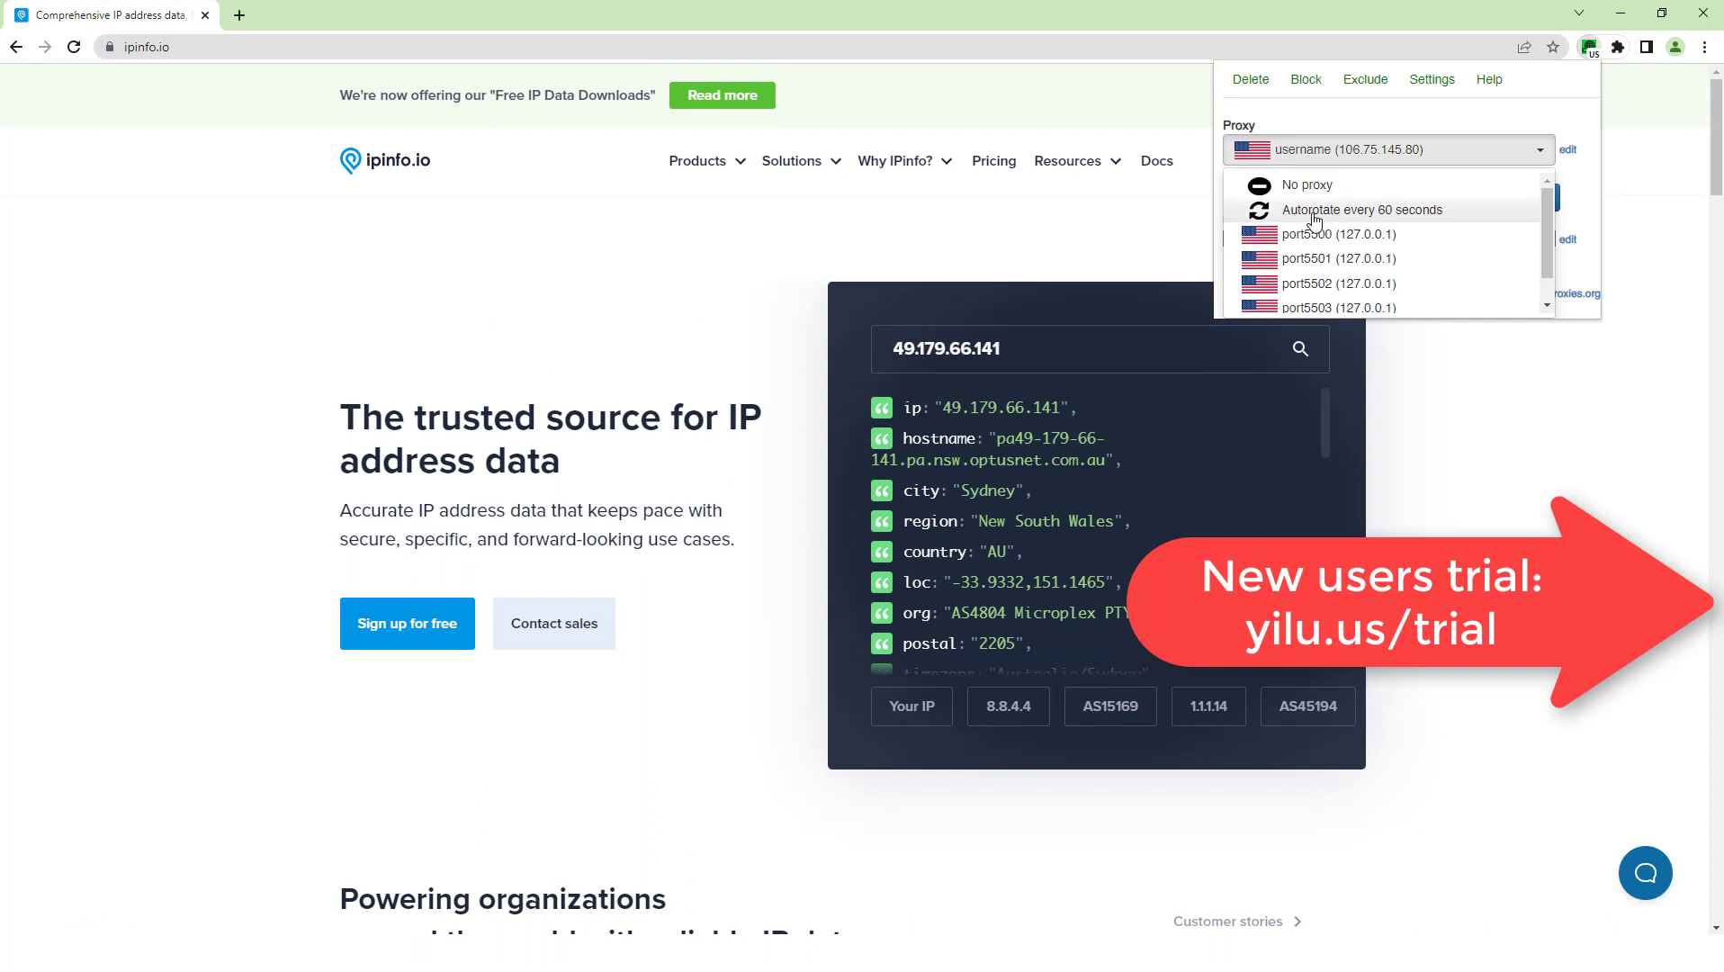
pyautogui.click(1517, 401)
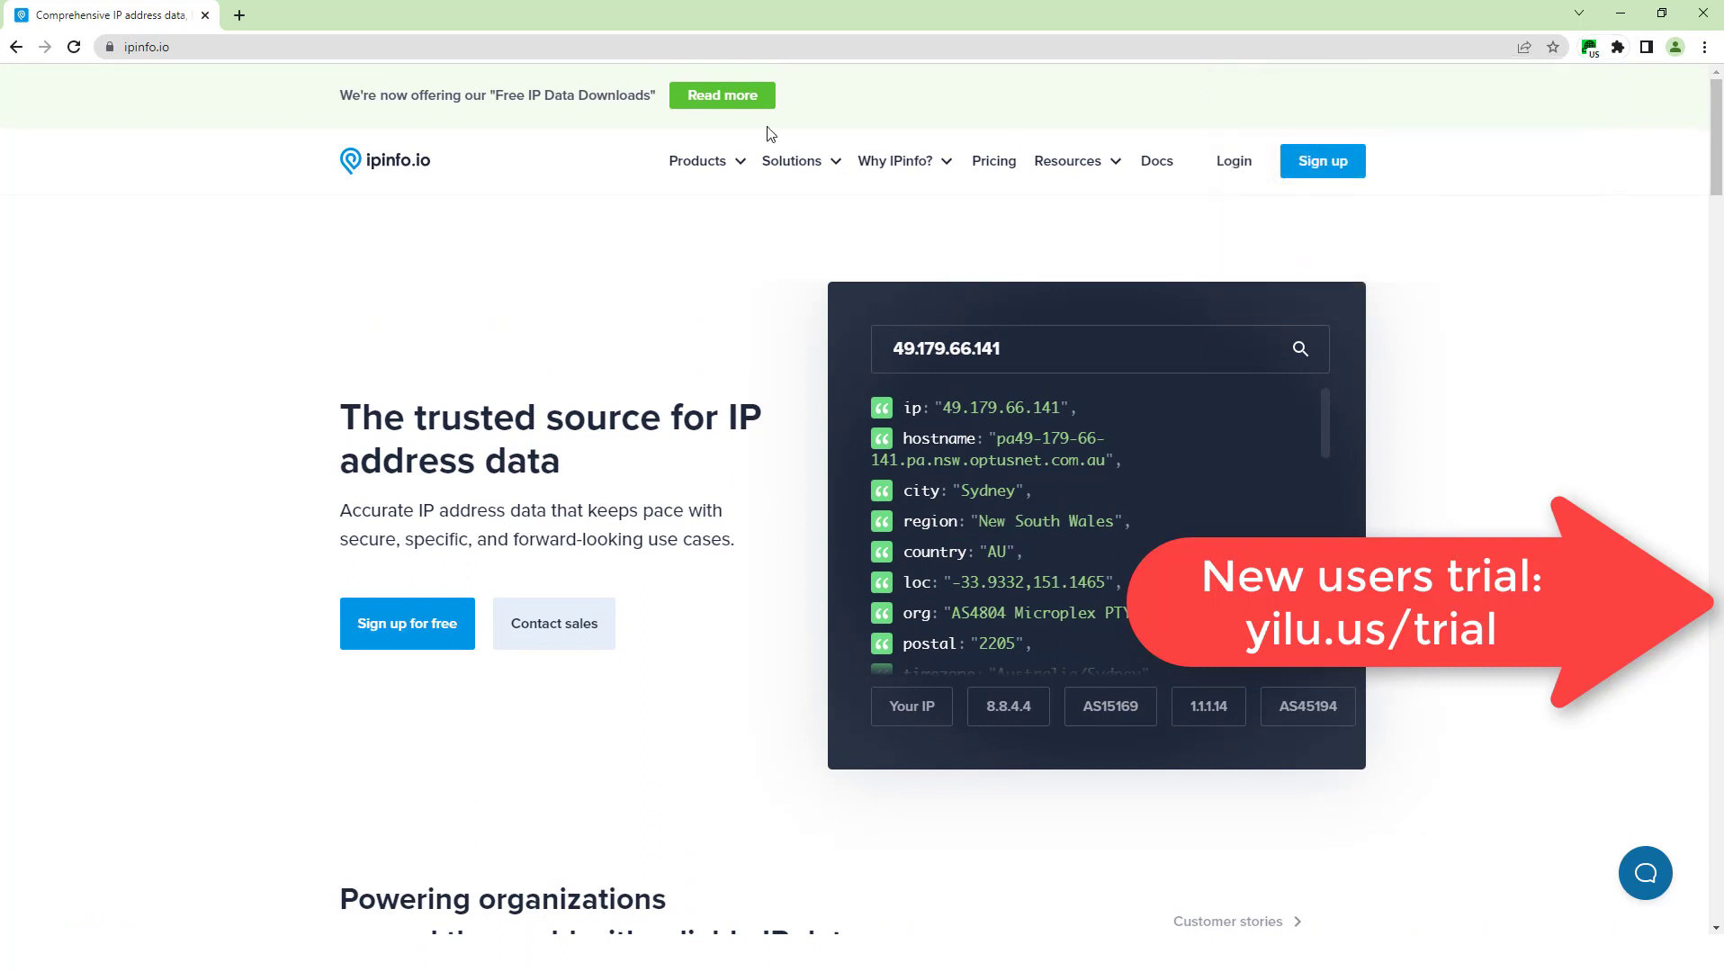